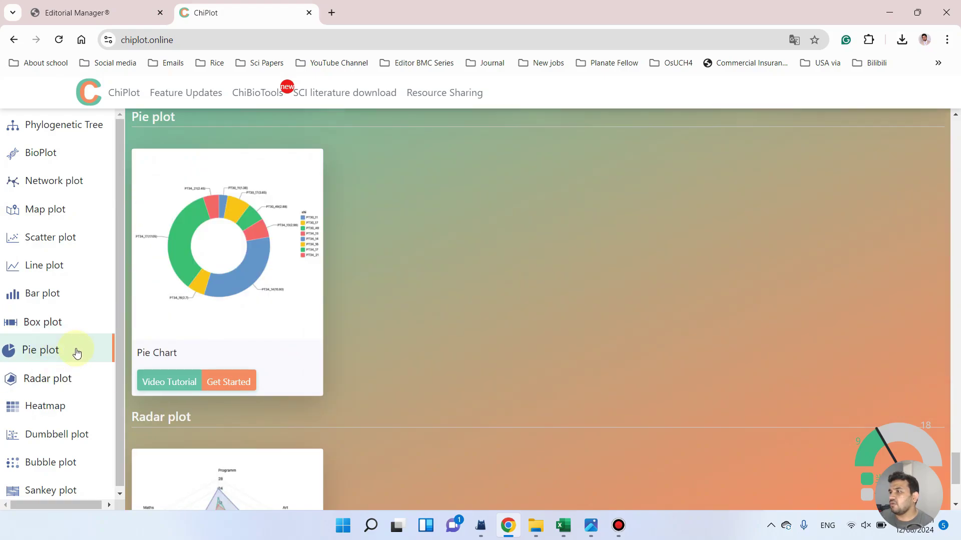
Browse the Radar plot examples, then switch to the Circular gene ontology workbook
scroll(167, 392, "down", 3)
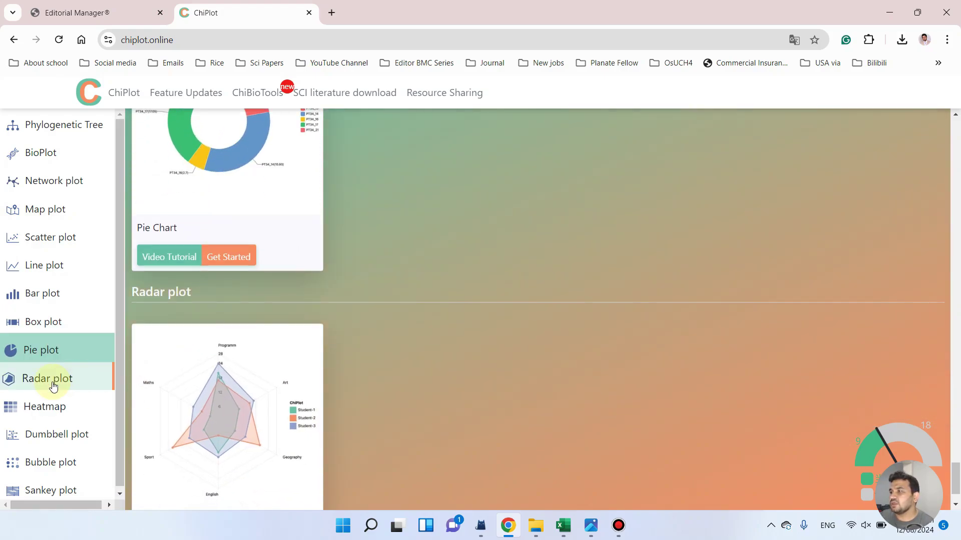
left_click(53, 387)
scroll(404, 269, "down", 5)
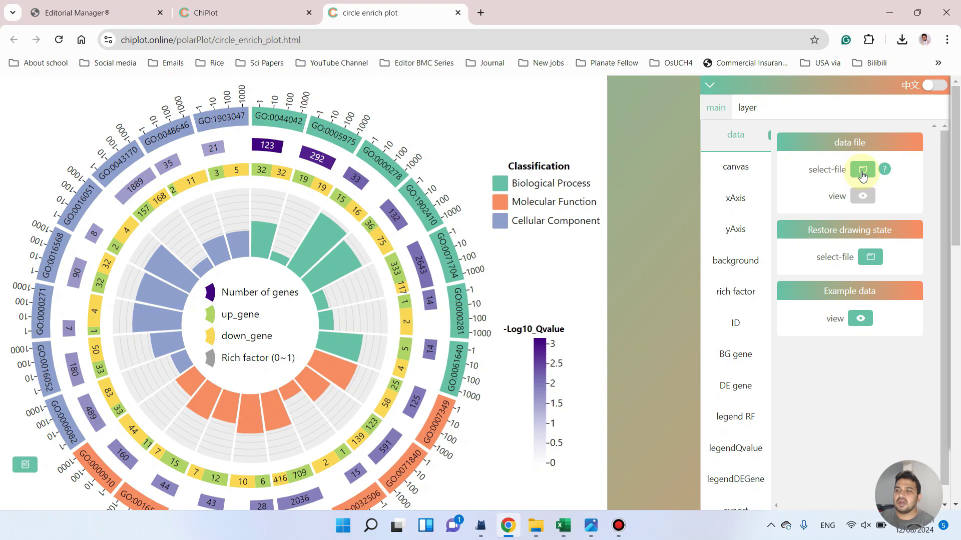
left_click(563, 526)
scroll(551, 213, "down", 1)
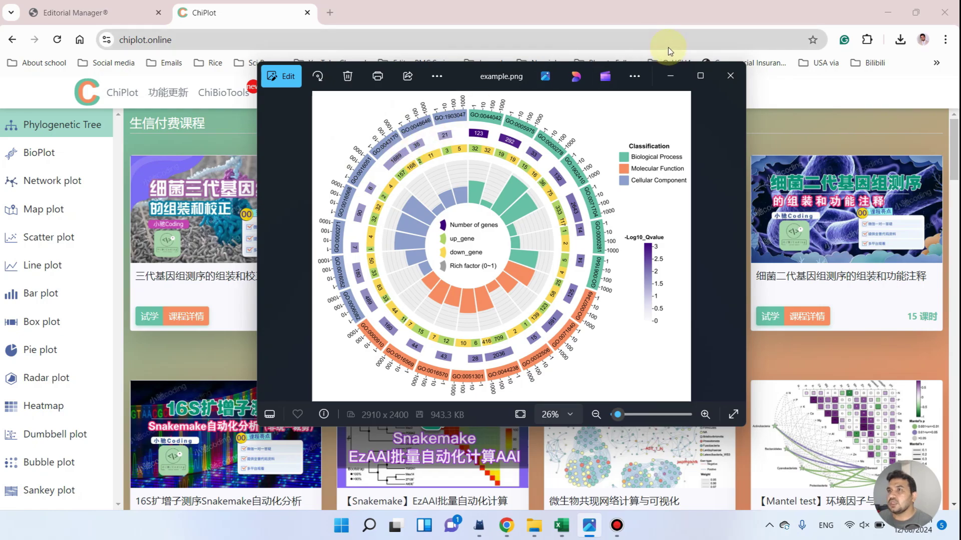
Hide the example image and scroll to the Phylogenetic Tree normal, circular and unrooted layouts
left_click(670, 76)
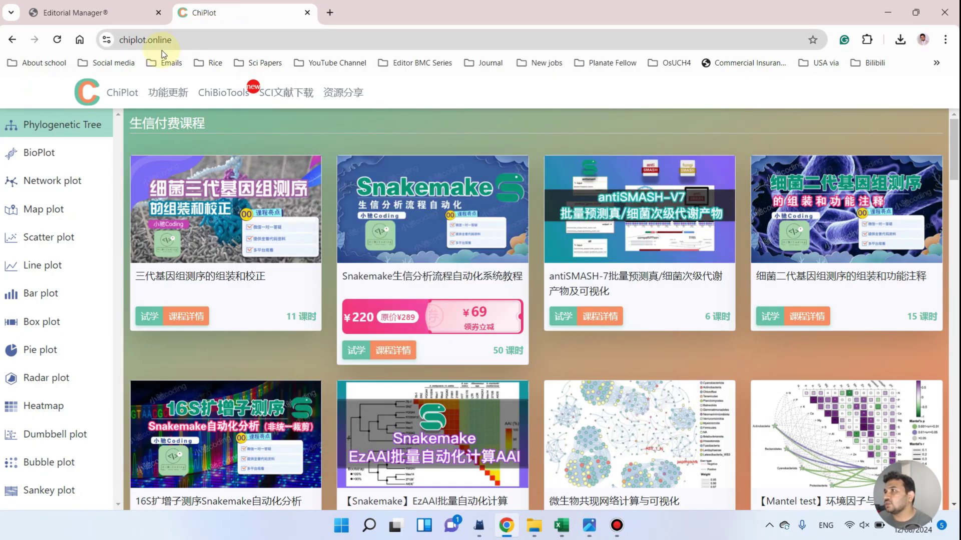
left_click(74, 139)
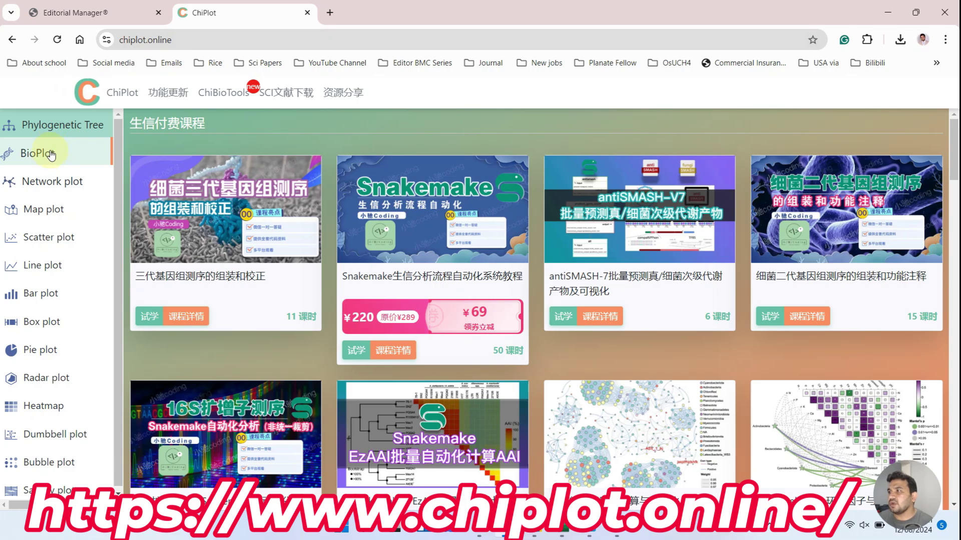
left_click(83, 126)
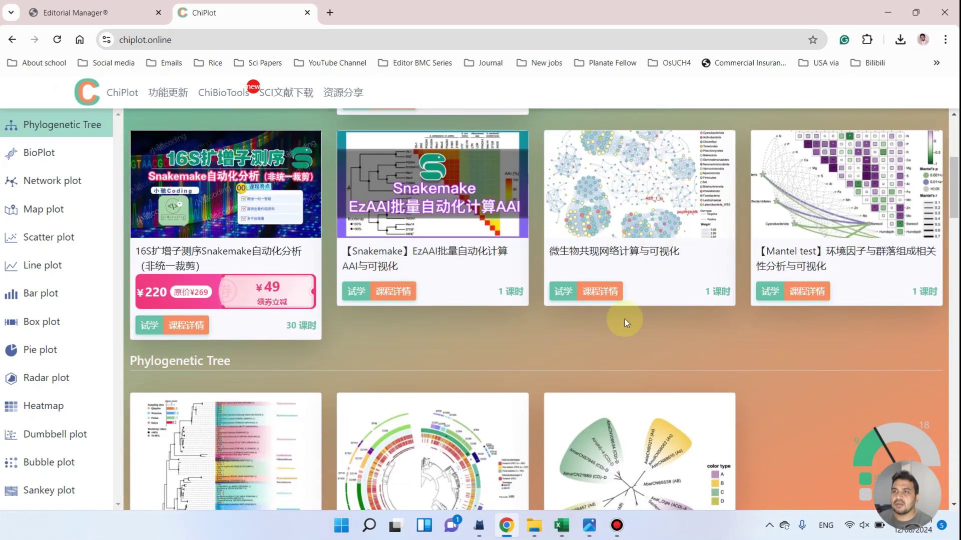
scroll(621, 321, "down", 3)
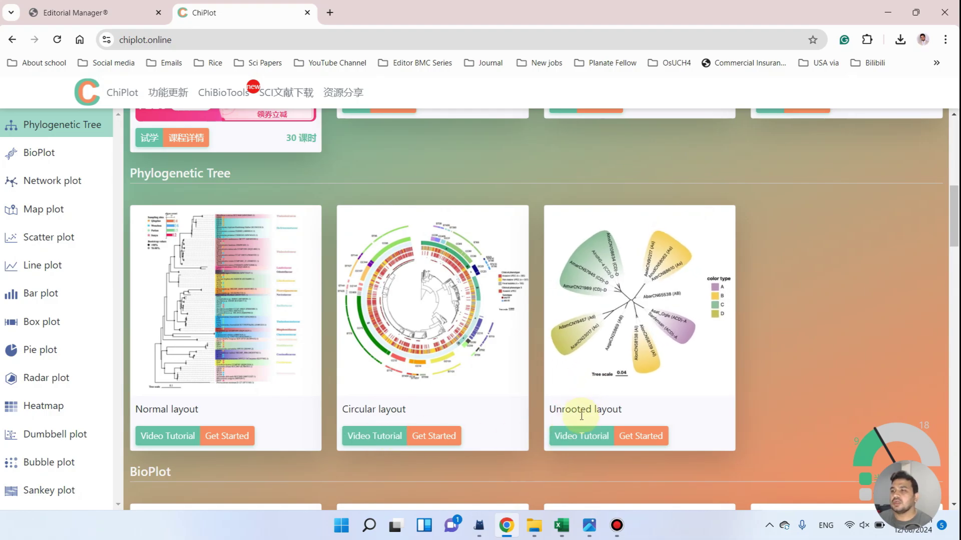
scroll(581, 416, "down", 2)
Browse the BioPlot examples, including the circular KEGG/GO enrichment chart
scroll(579, 410, "down", 2)
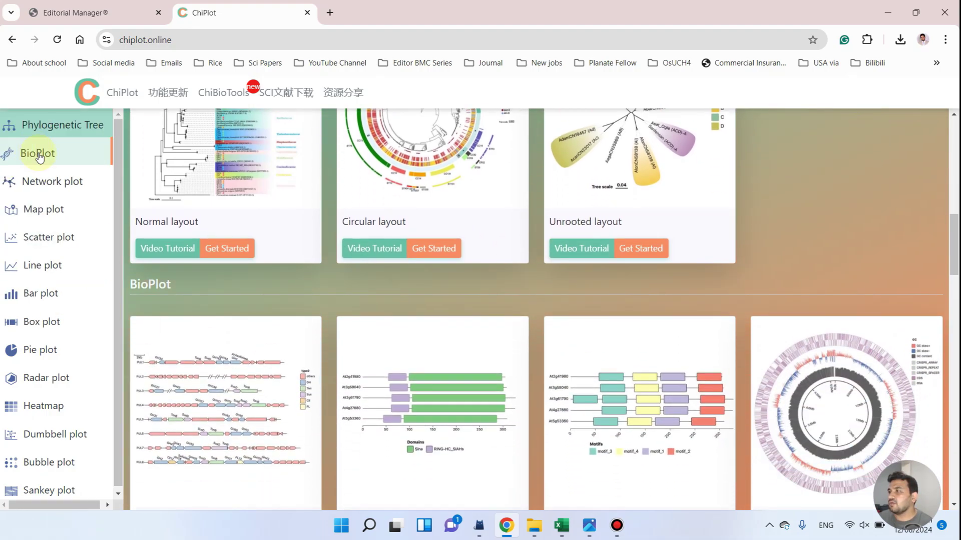
left_click(39, 155)
scroll(439, 250, "down", 2)
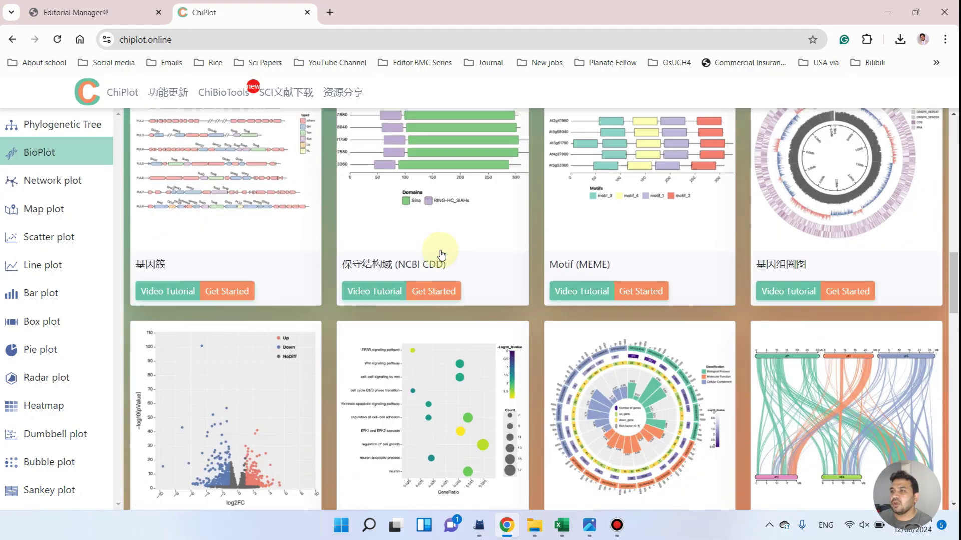
scroll(455, 270, "down", 4)
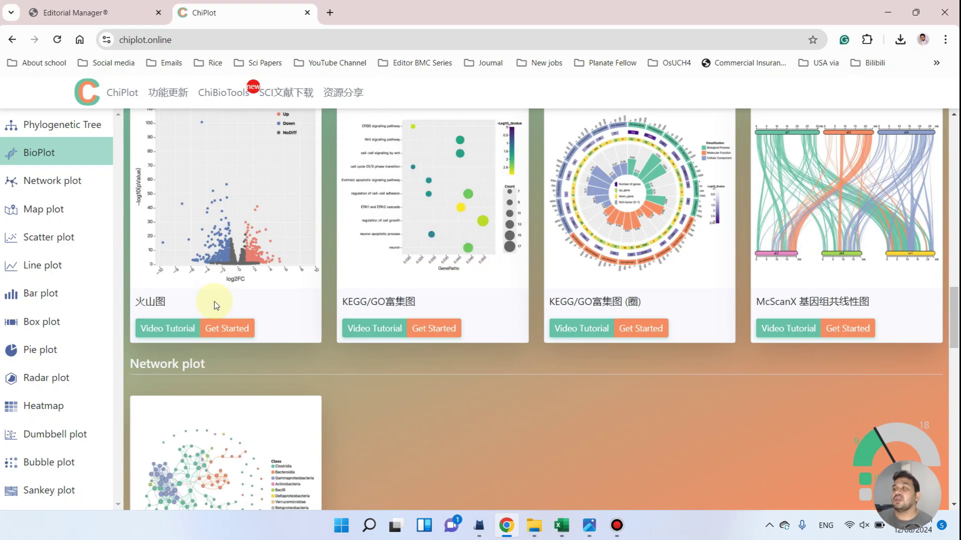
Scroll past the Network plot examples to the Map plot section and open the page context menu
left_click(72, 193)
scroll(401, 291, "down", 4)
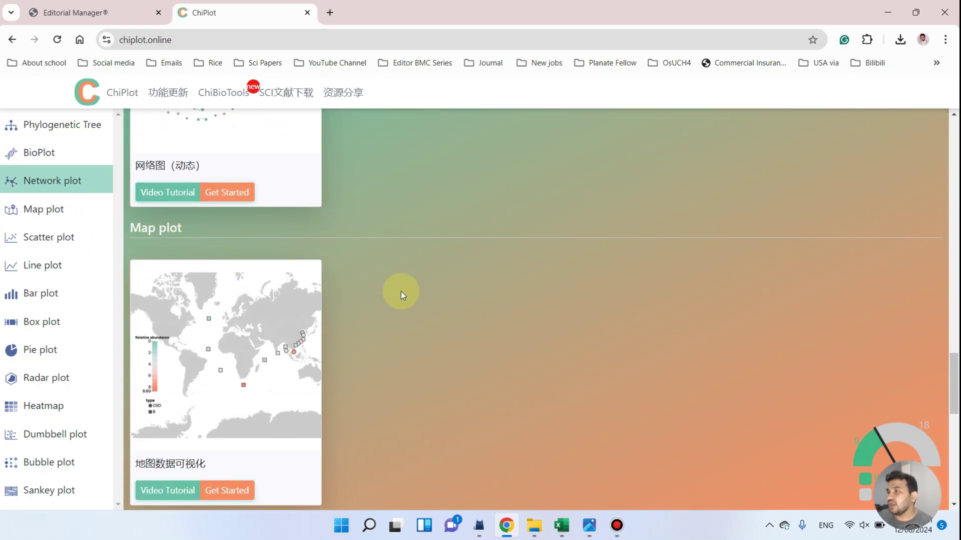
scroll(401, 291, "down", 2)
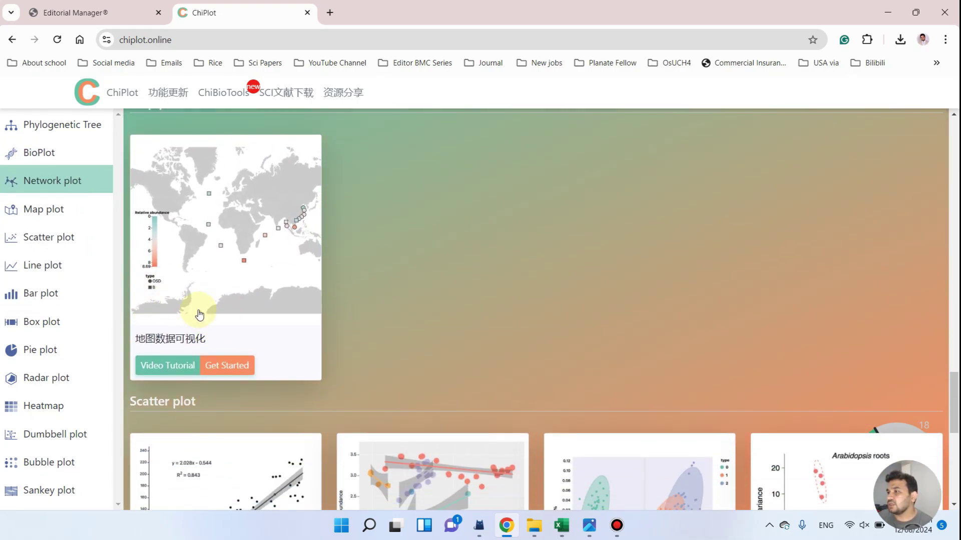
scroll(250, 332, "down", 1)
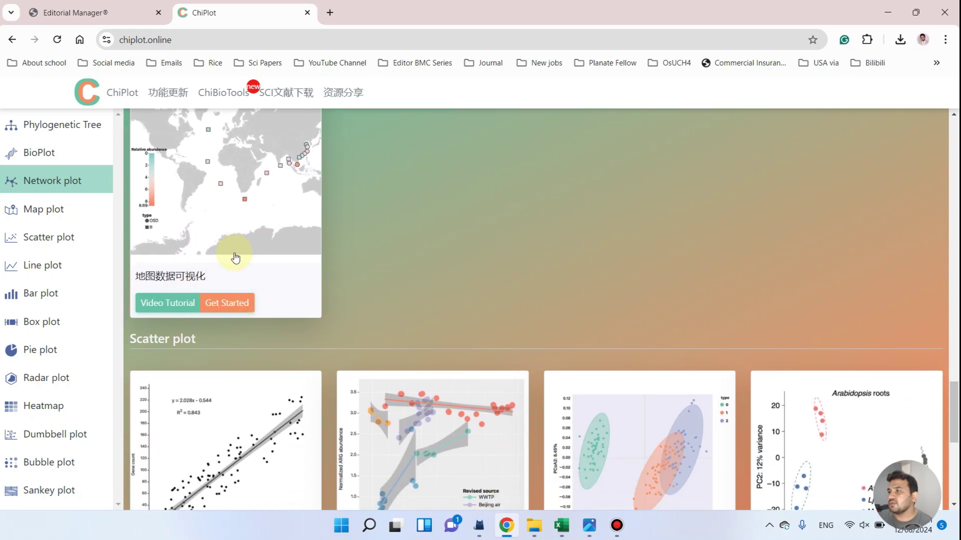
right_click(674, 135)
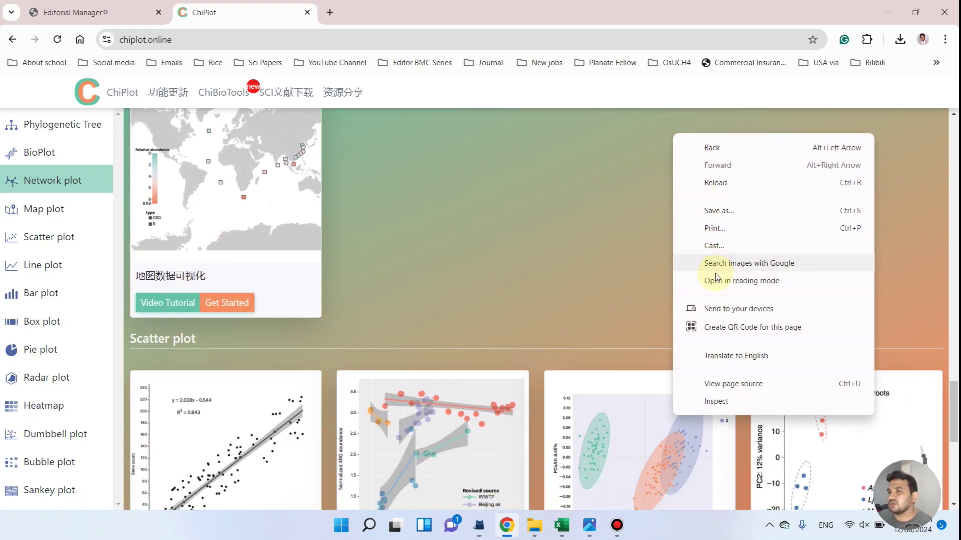
Translate the page to English and view the Map and Scatter plot examples
left_click(709, 360)
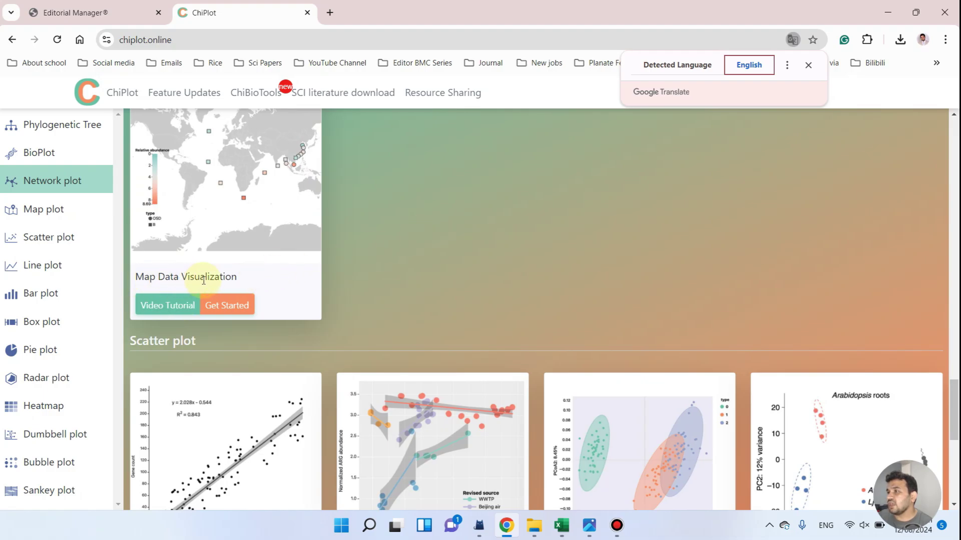
scroll(388, 271, "down", 5)
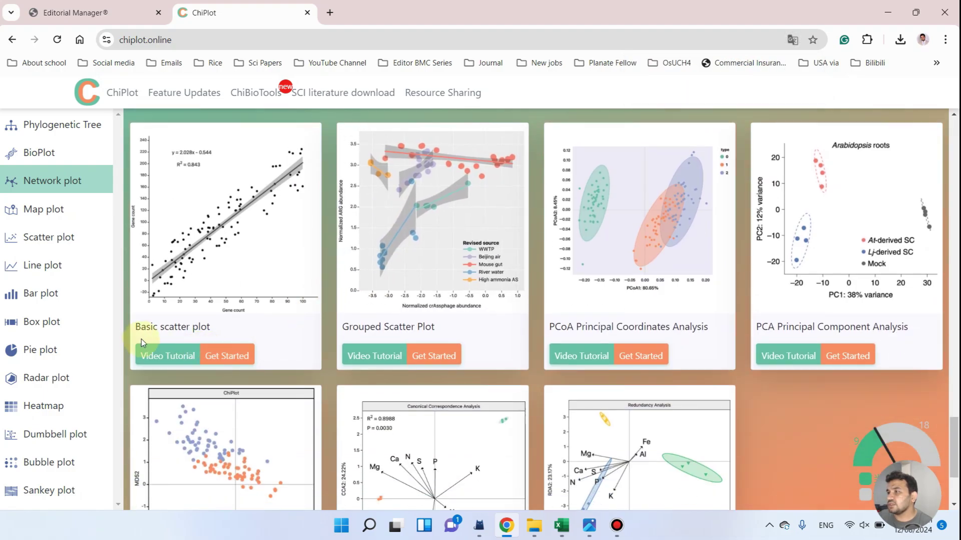
scroll(370, 322, "down", 3)
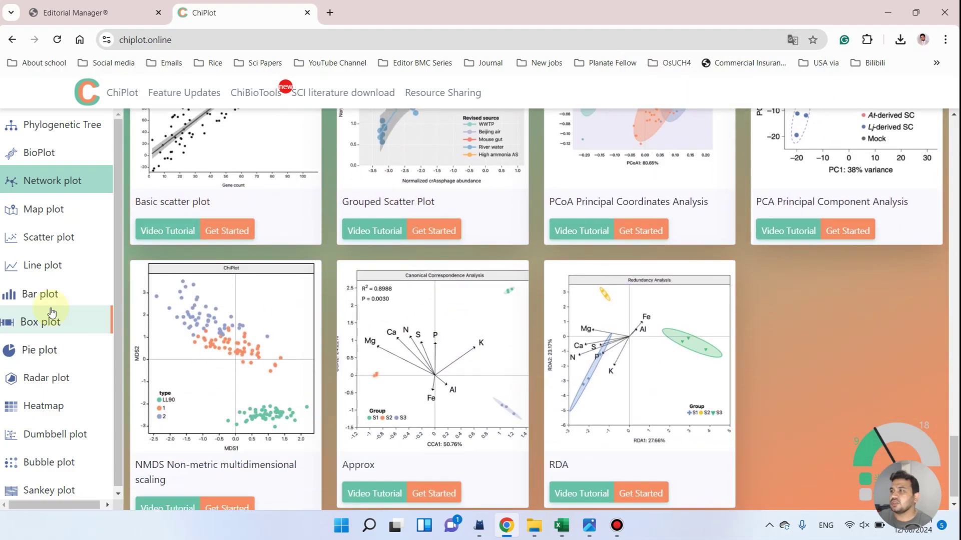
left_click(71, 222)
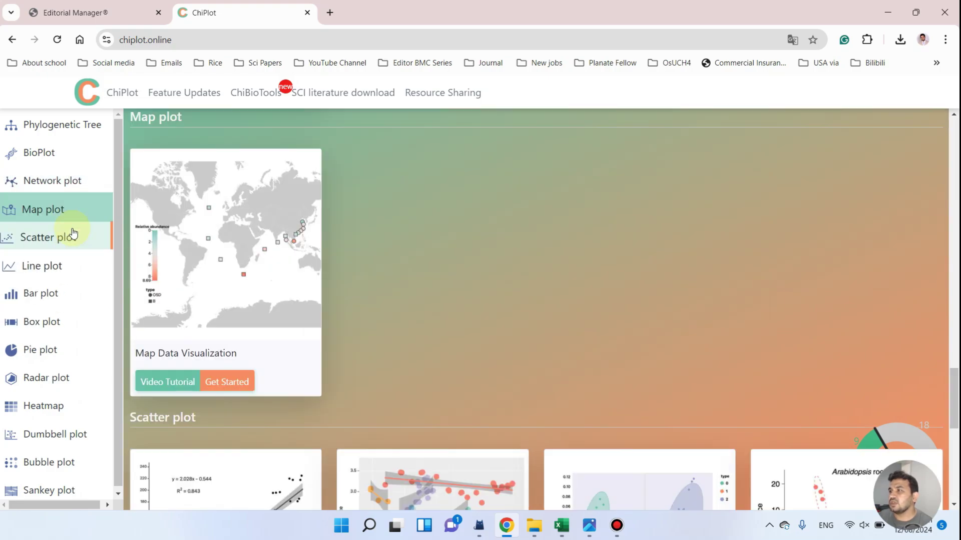
left_click(46, 240)
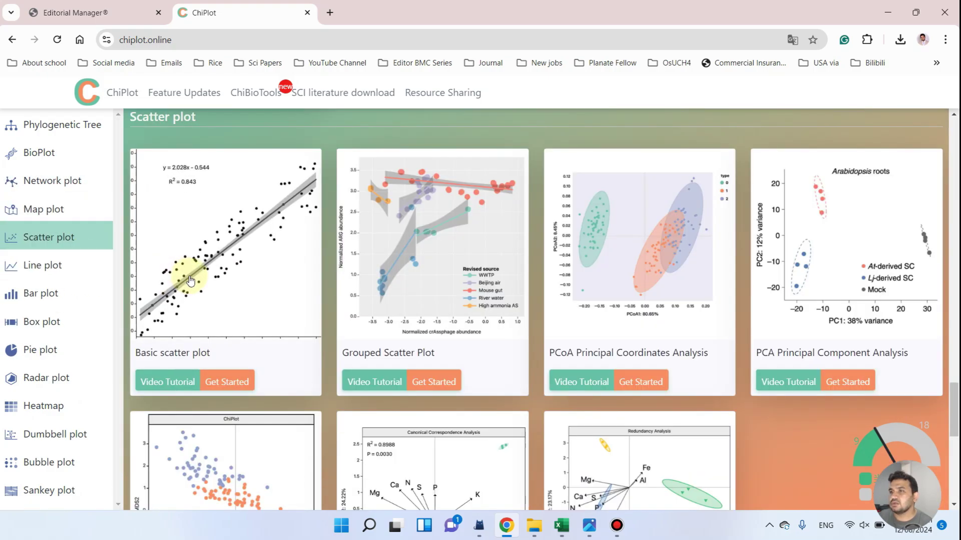
scroll(188, 274, "down", 3)
Look through the Line, Bar, Box and Pie plot examples
left_click(51, 269)
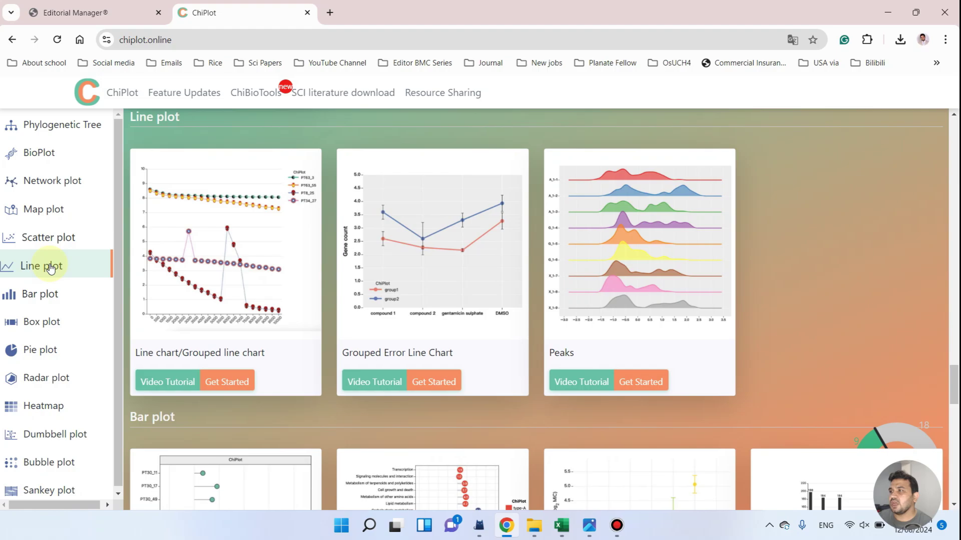
scroll(493, 279, "down", 3)
left_click(79, 299)
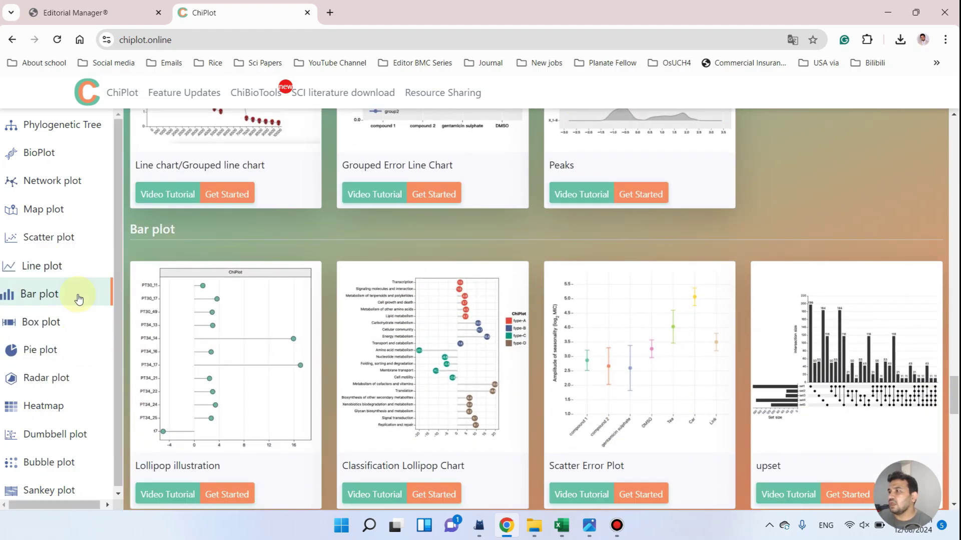
scroll(615, 240, "down", 2)
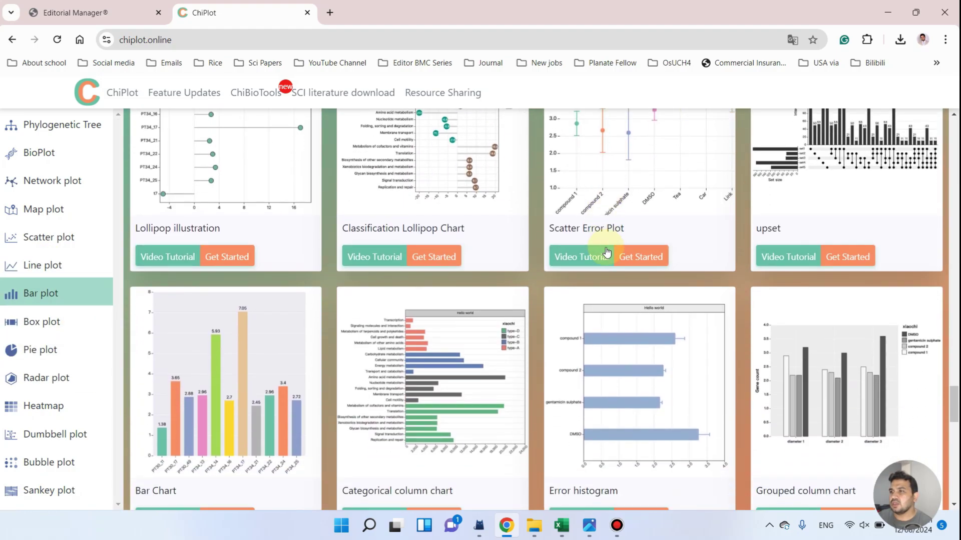
left_click(43, 322)
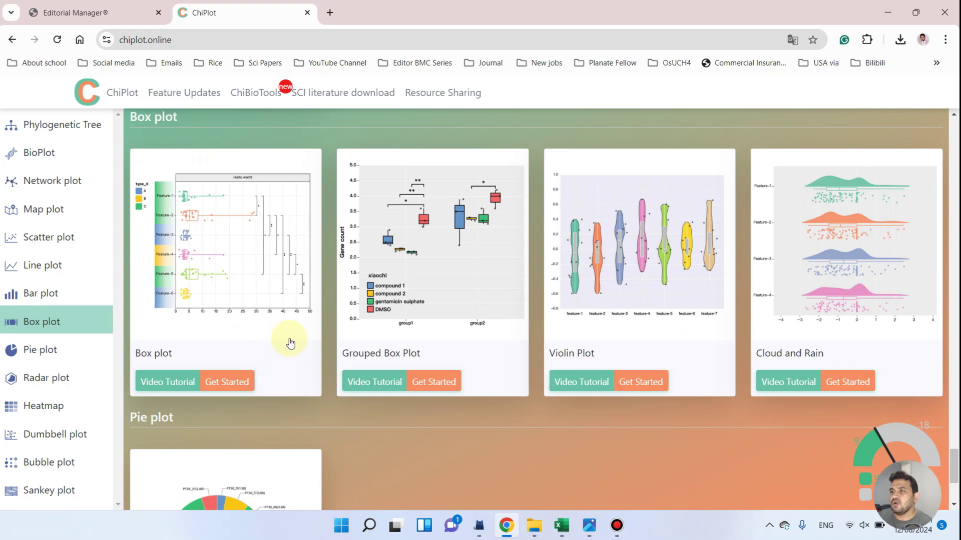
left_click(59, 357)
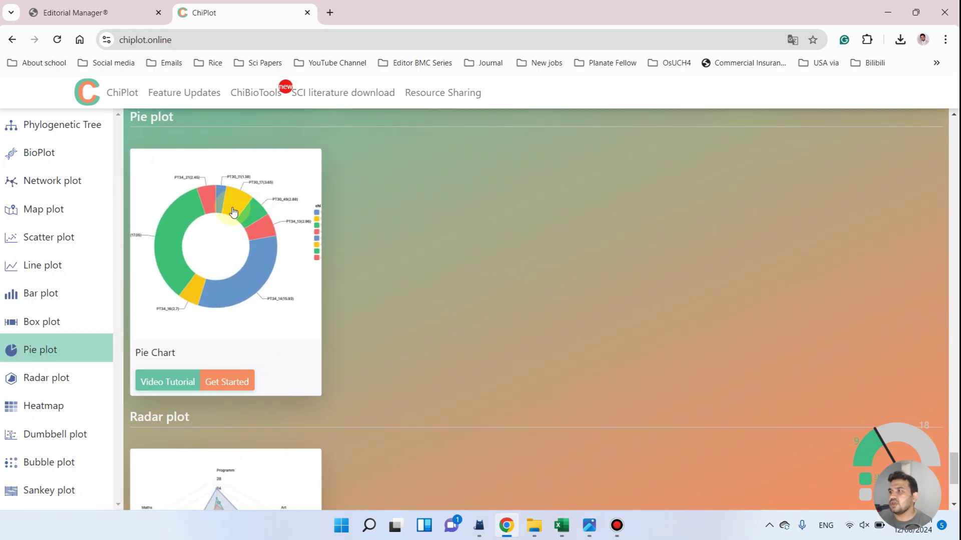
scroll(198, 370, "down", 3)
Step through the Radar, Heatmap, Dumbbell, Bubble and Sankey examples, then return to Phylogenetic Tree
left_click(59, 387)
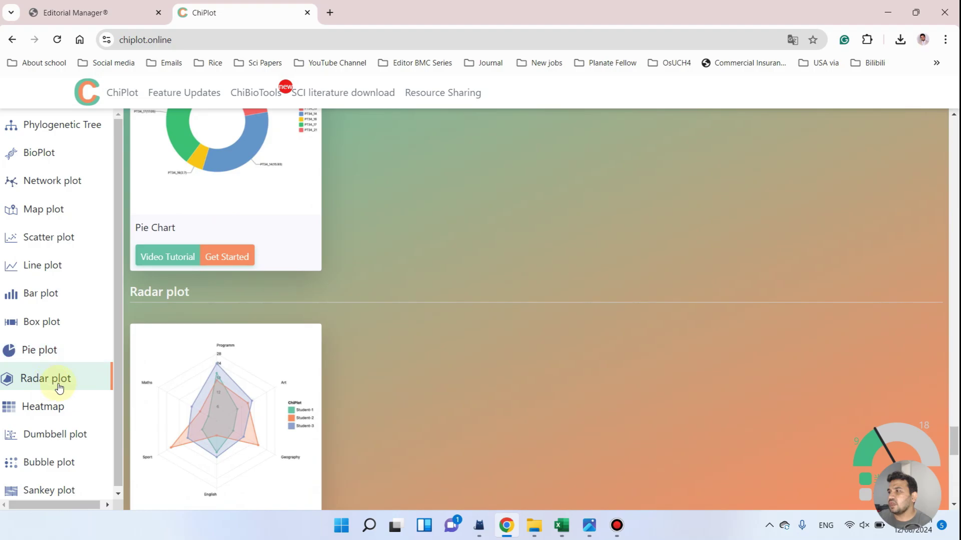
scroll(400, 296, "down", 5)
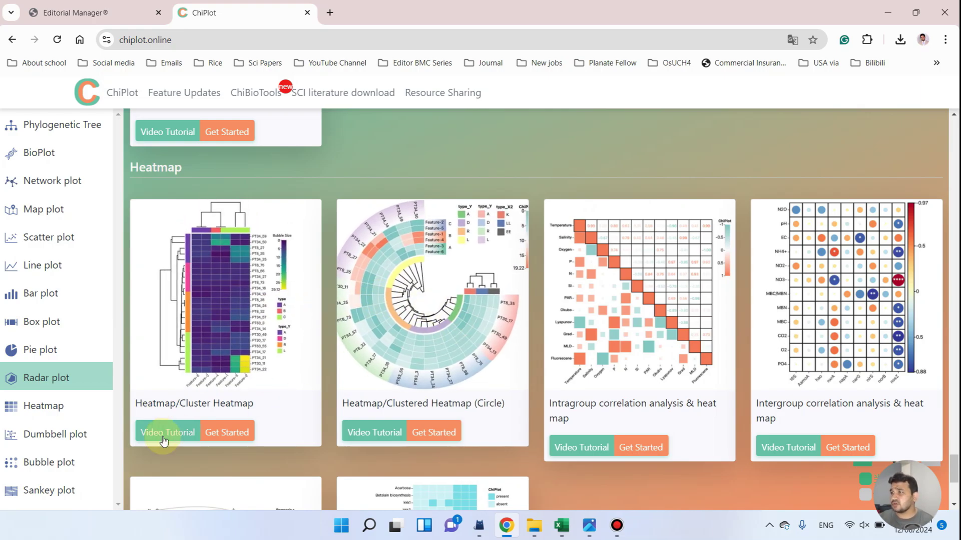
left_click(65, 418)
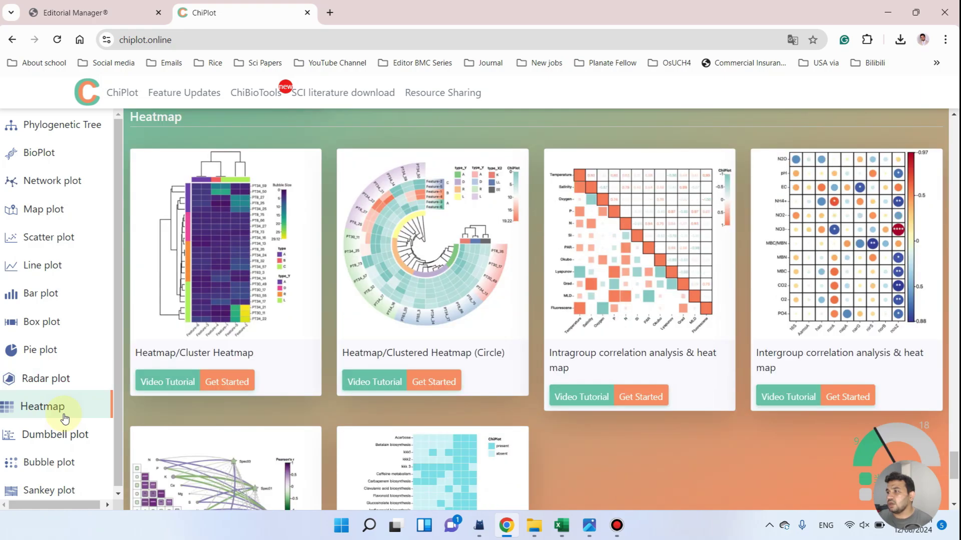
left_click(65, 445)
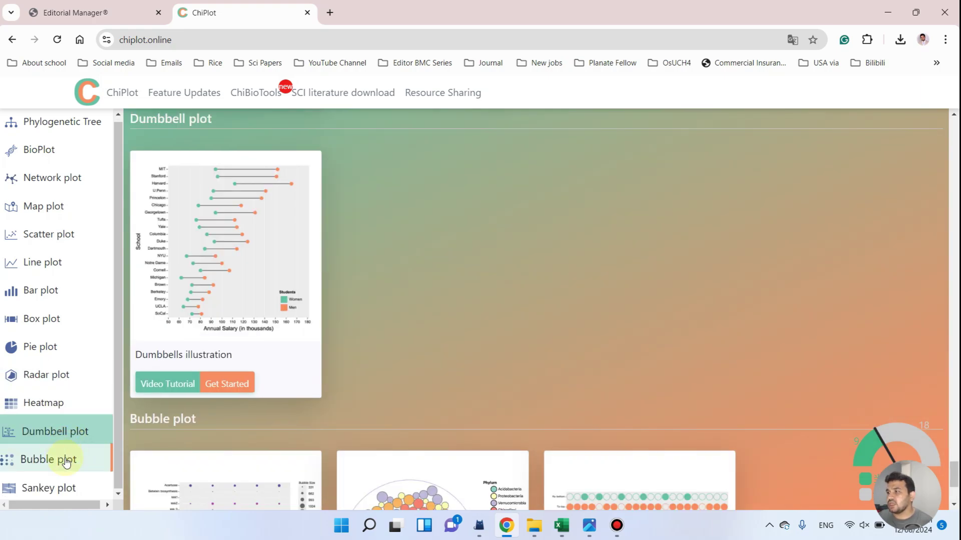
left_click(65, 461)
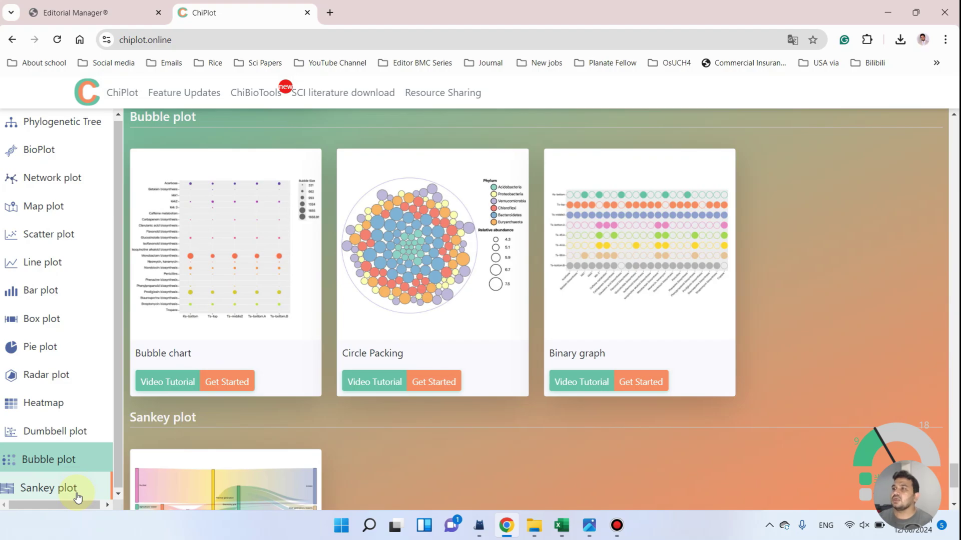
left_click(77, 494)
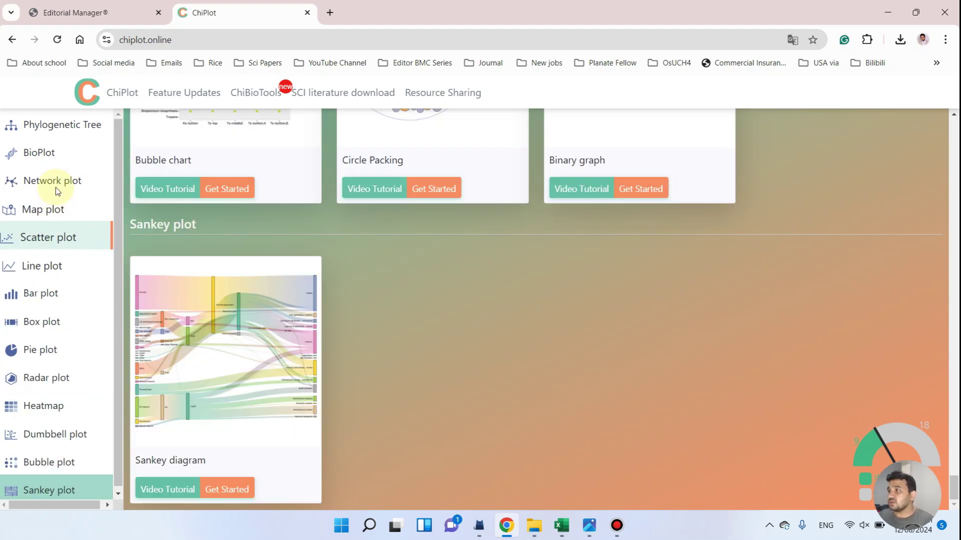
left_click(76, 136)
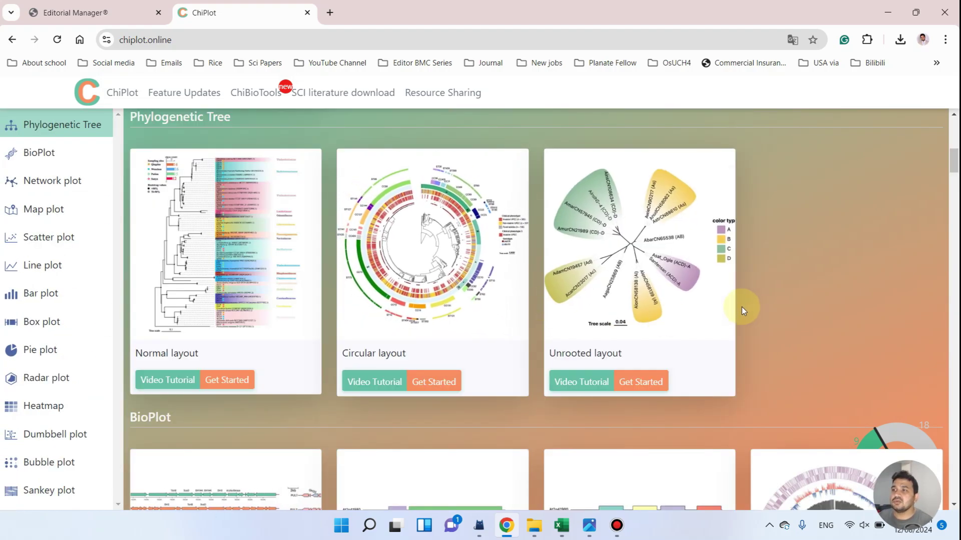
Launch the KEGG/GO enrichment map (circle) editor from BioPlot, then bring back the Excel workbook
scroll(751, 290, "down", 2)
scroll(768, 272, "down", 1)
scroll(768, 272, "down", 5)
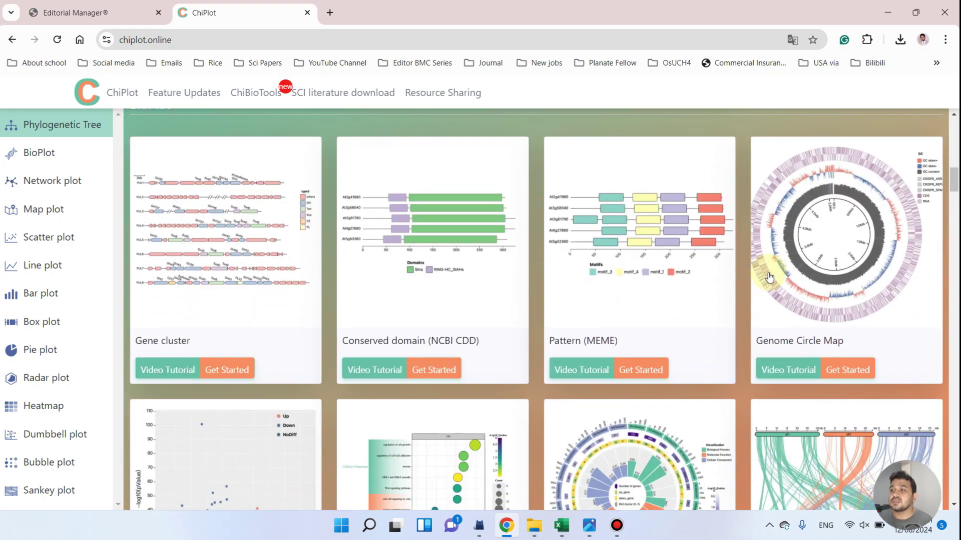
scroll(626, 285, "down", 4)
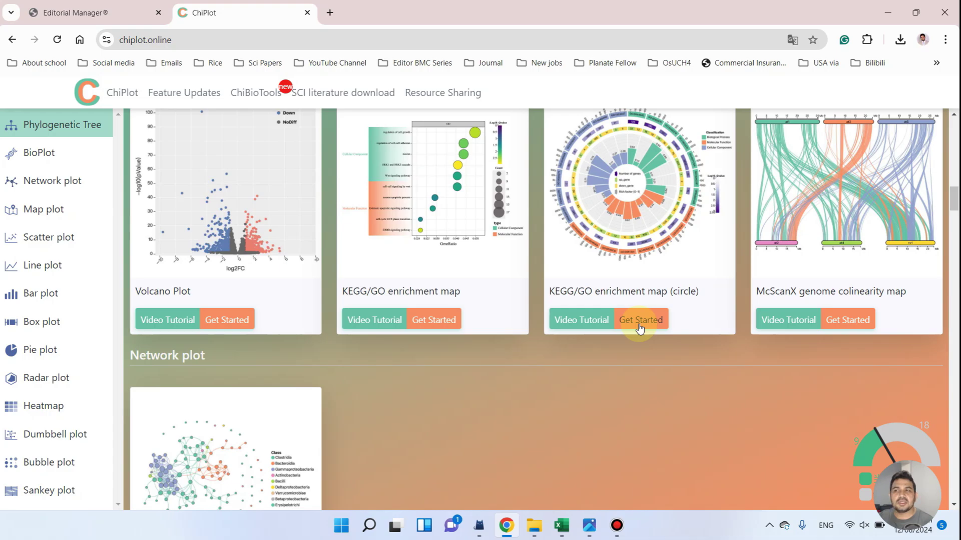
left_click(642, 325)
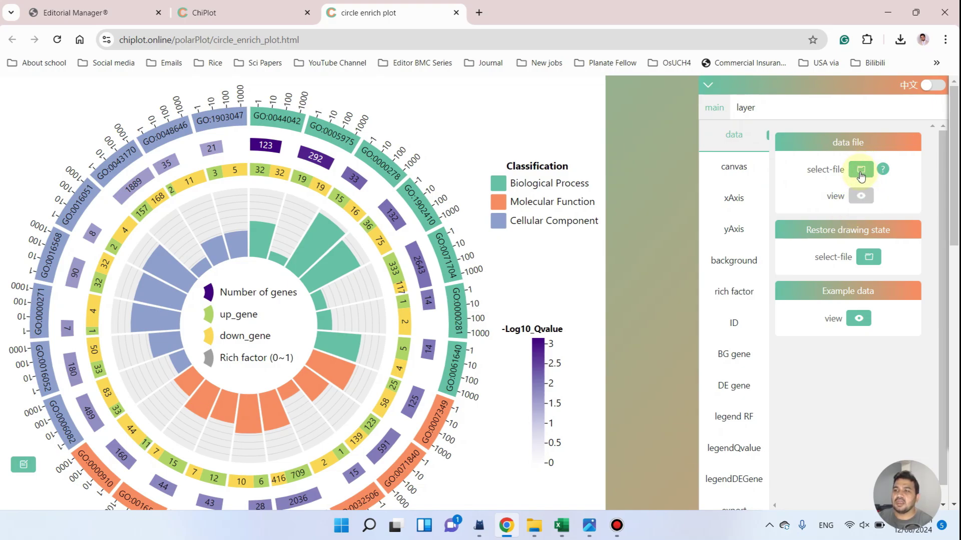
left_click(574, 527)
Review the ID and classification columns of the gene ontology sheet
scroll(522, 241, "down", 1)
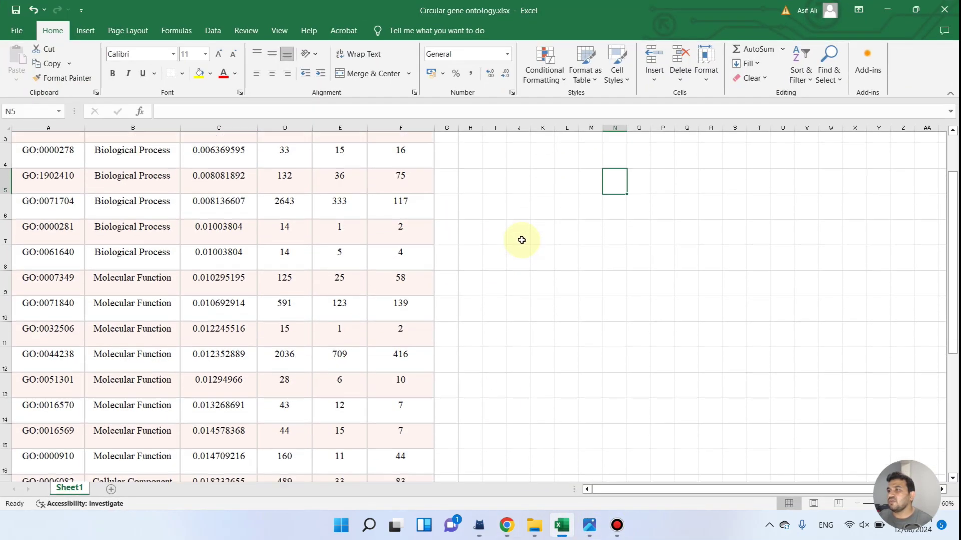
scroll(500, 243, "up", 1)
left_click(42, 154)
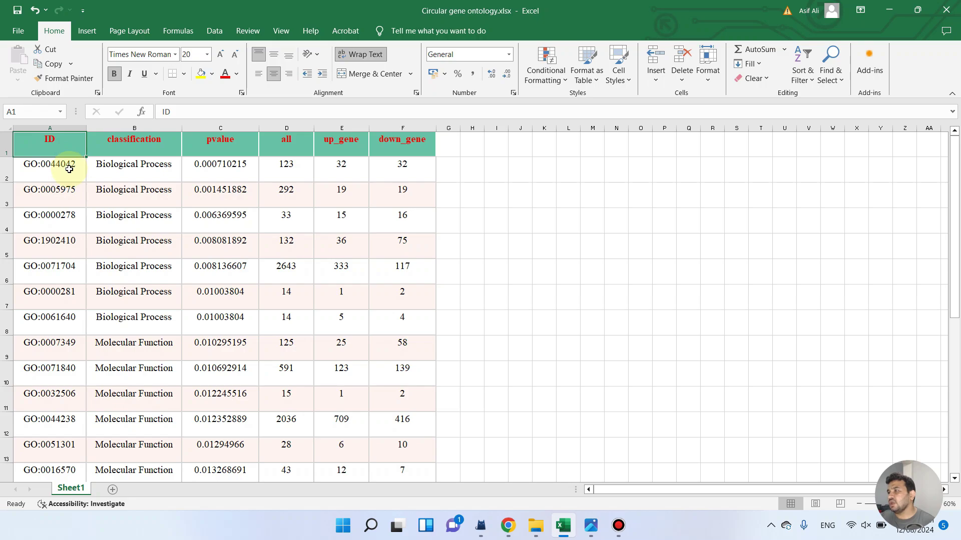
scroll(70, 172, "down", 1)
scroll(71, 185, "down", 3)
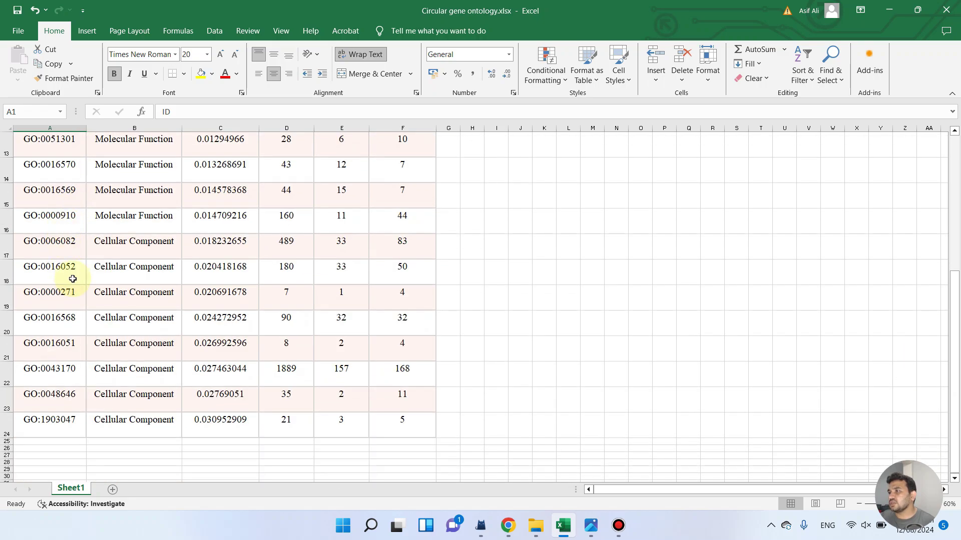
scroll(71, 279, "up", 4)
left_click_drag(144, 163, 153, 320)
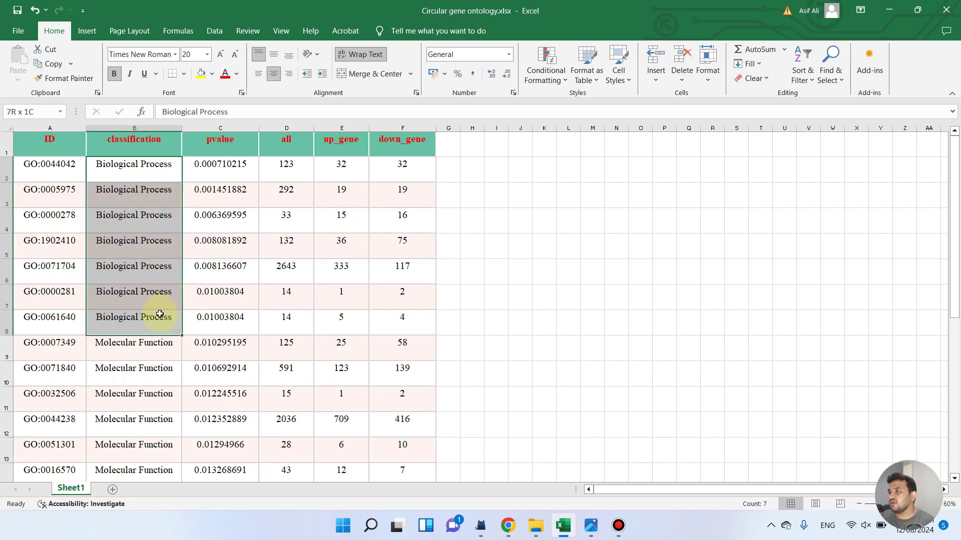
Go over the pvalue, up_gene and down_gene columns
scroll(153, 327, "down", 4)
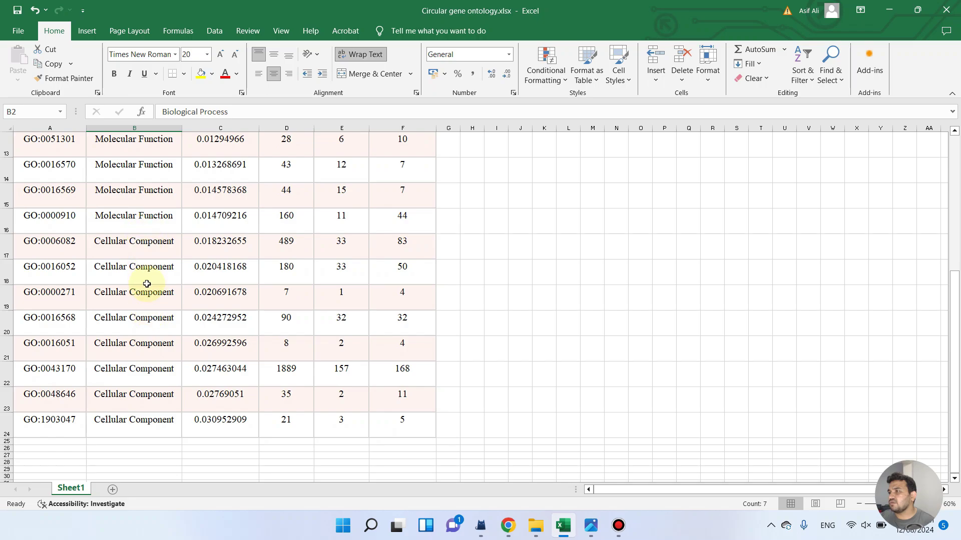
scroll(154, 398, "up", 2)
scroll(185, 340, "up", 2)
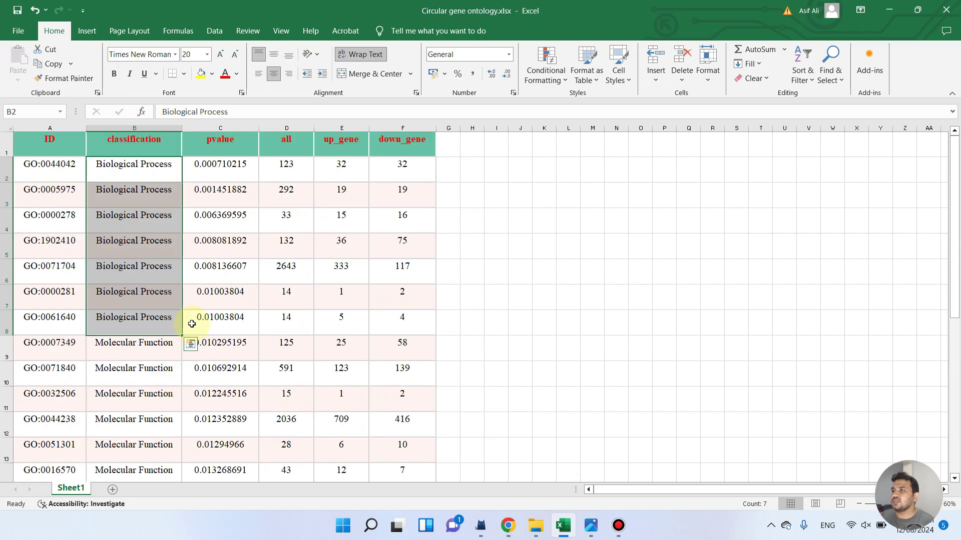
left_click(235, 151)
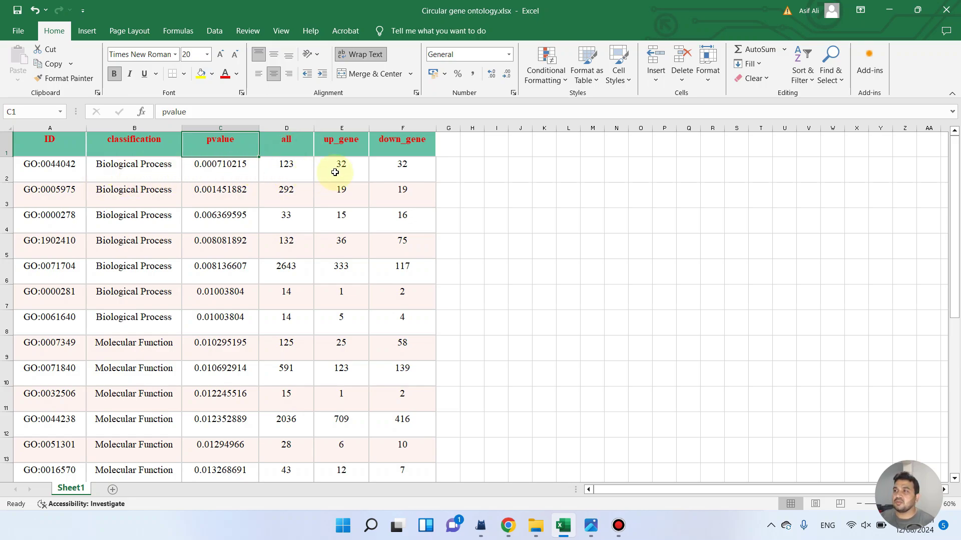
left_click(346, 150)
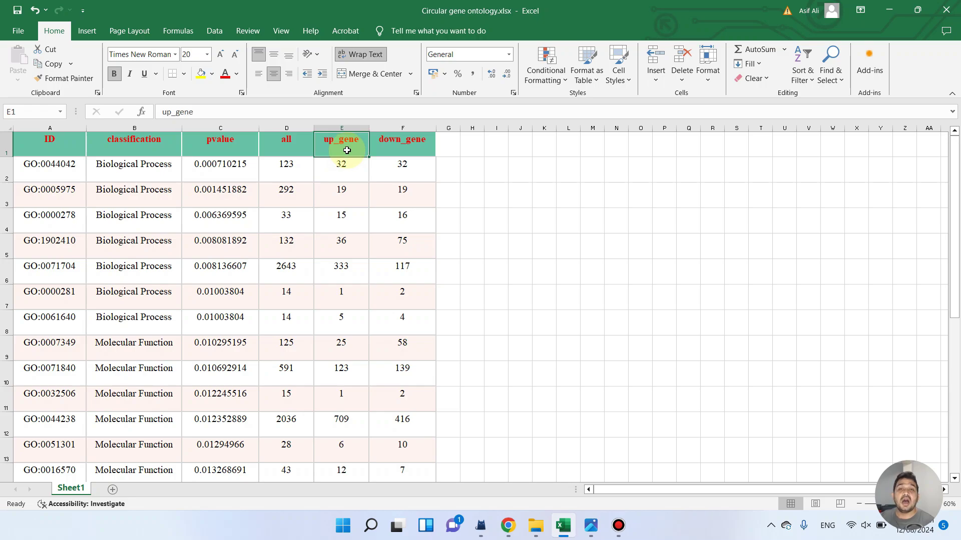
left_click(414, 149)
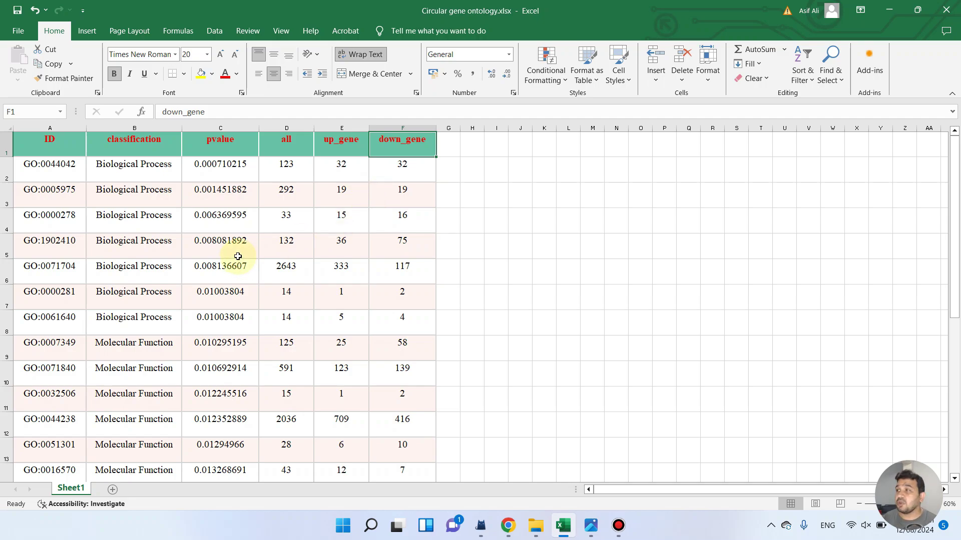
Navigate File > Save As to the Downloads folder on This PC
left_click(18, 31)
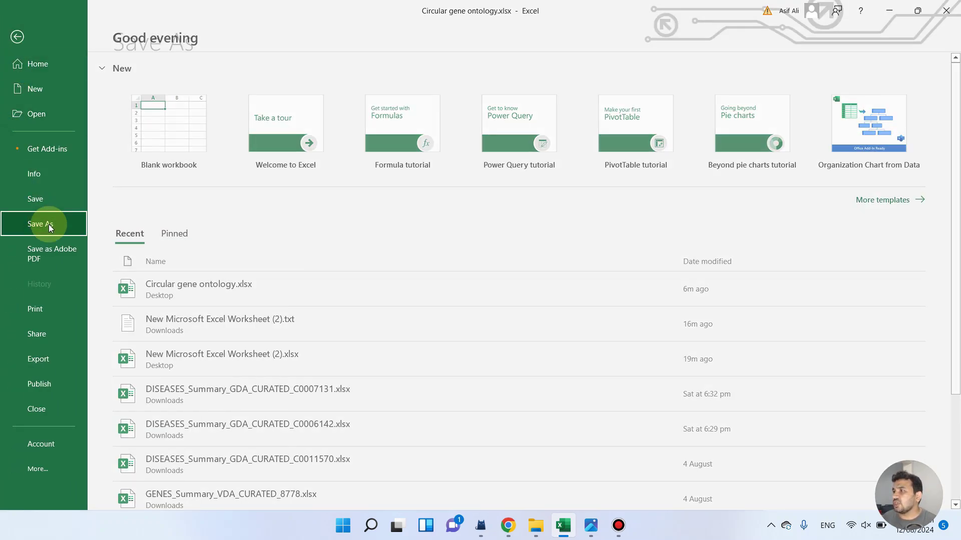
left_click(50, 224)
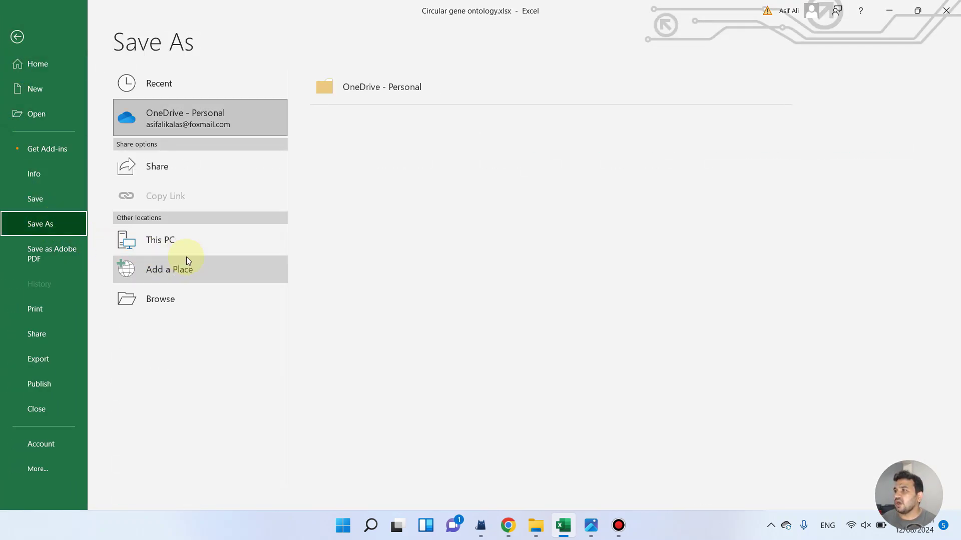
left_click(196, 243)
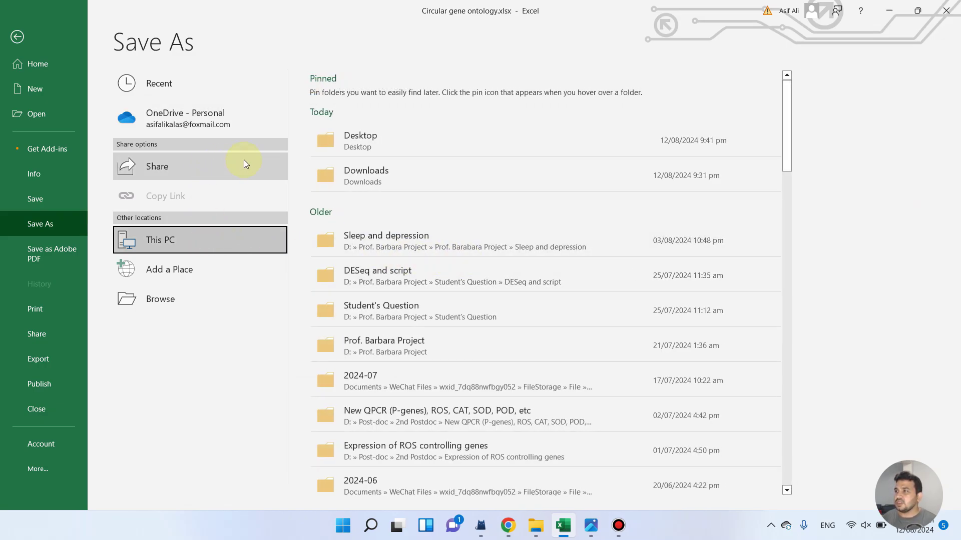
left_click(471, 181)
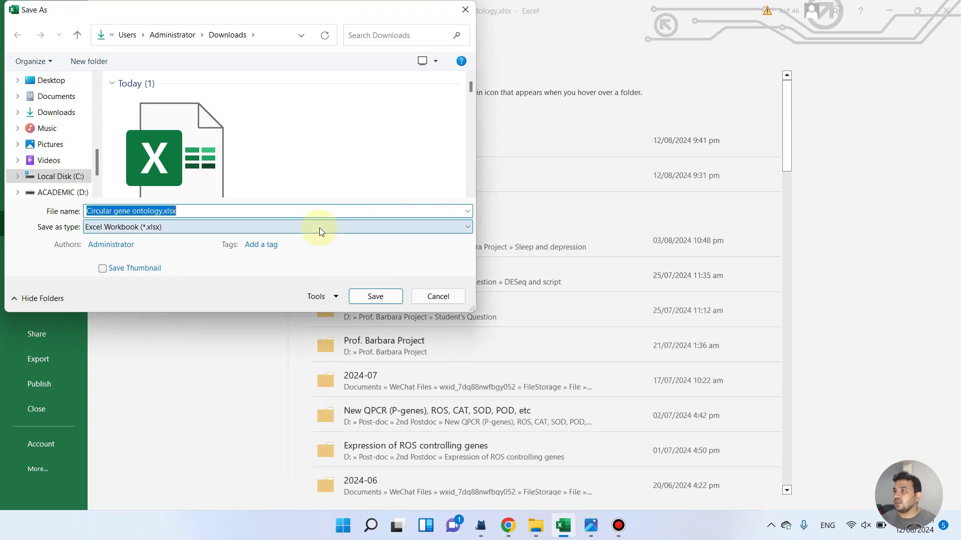
Check the Save as type list, keep xlsx, cancel without saving and minimize Excel
left_click(319, 227)
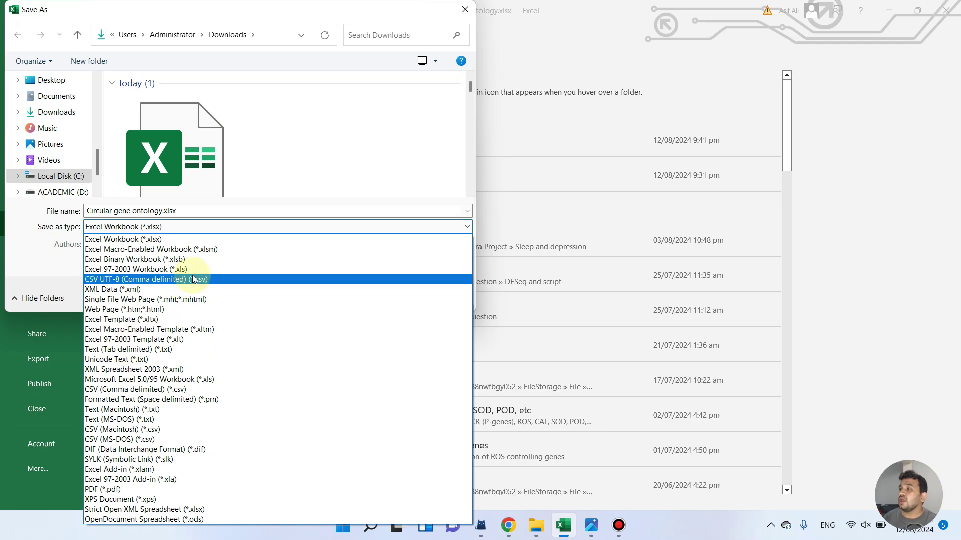
left_click(335, 123)
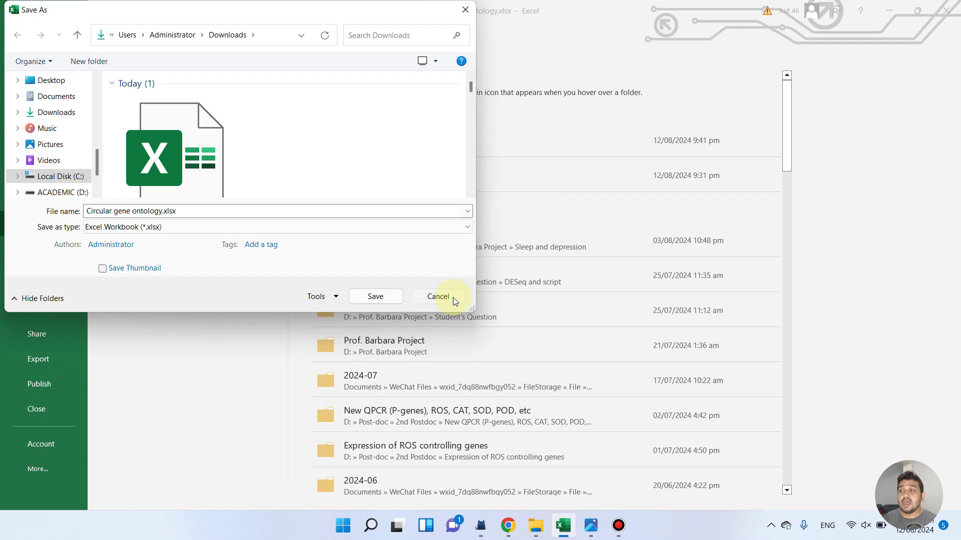
left_click(440, 296)
left_click(889, 10)
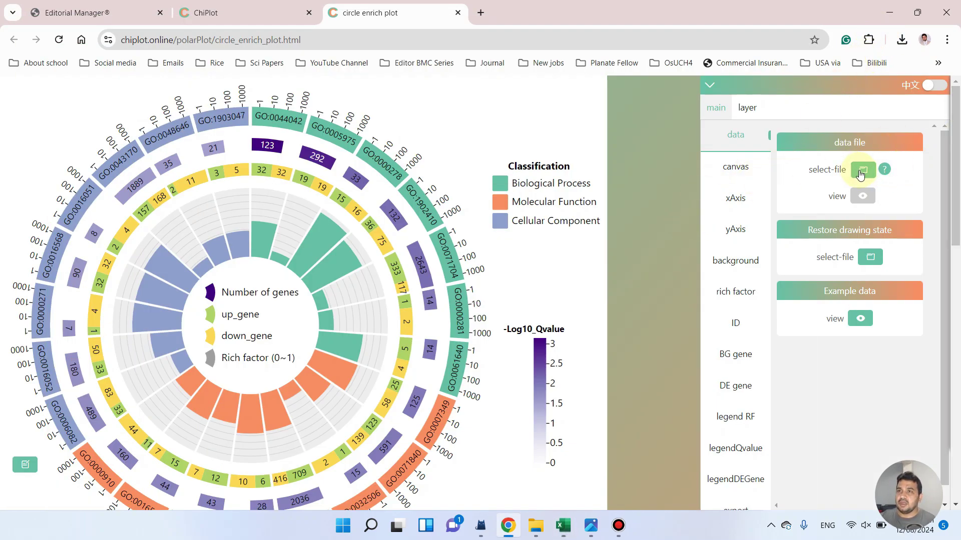
Upload Circular gene ontology.xlsx from Downloads as the plot's data file
left_click(860, 172)
scroll(81, 235, "up", 2)
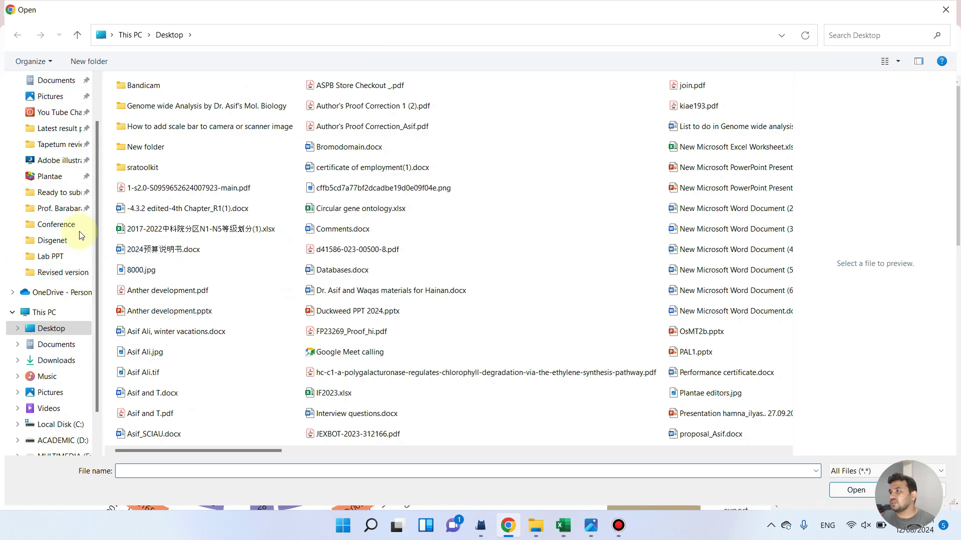
scroll(81, 210, "up", 2)
left_click(60, 117)
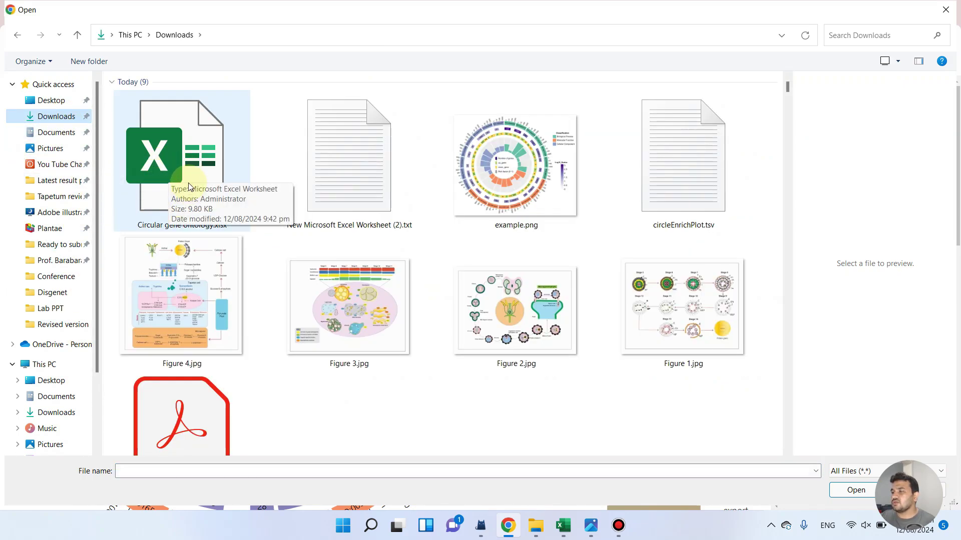
left_click(562, 526)
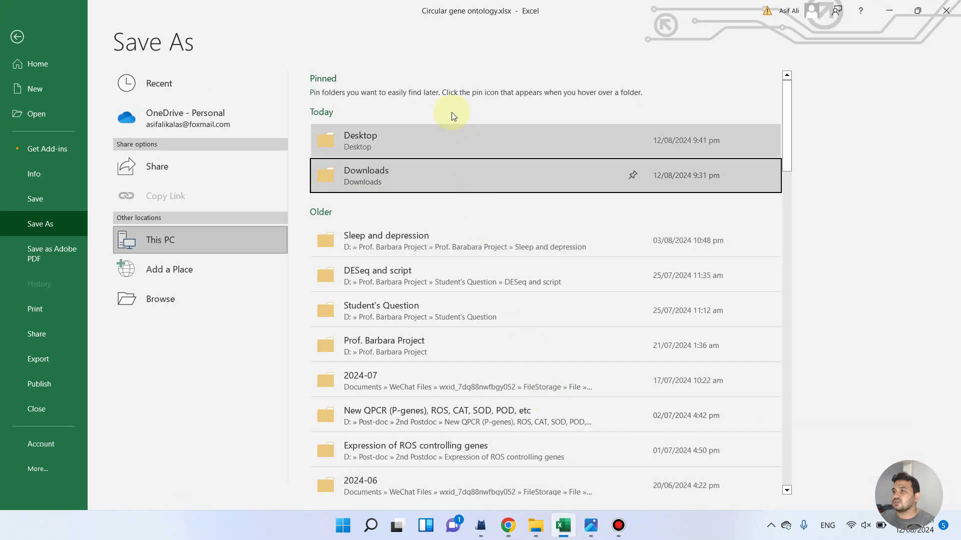
left_click(17, 37)
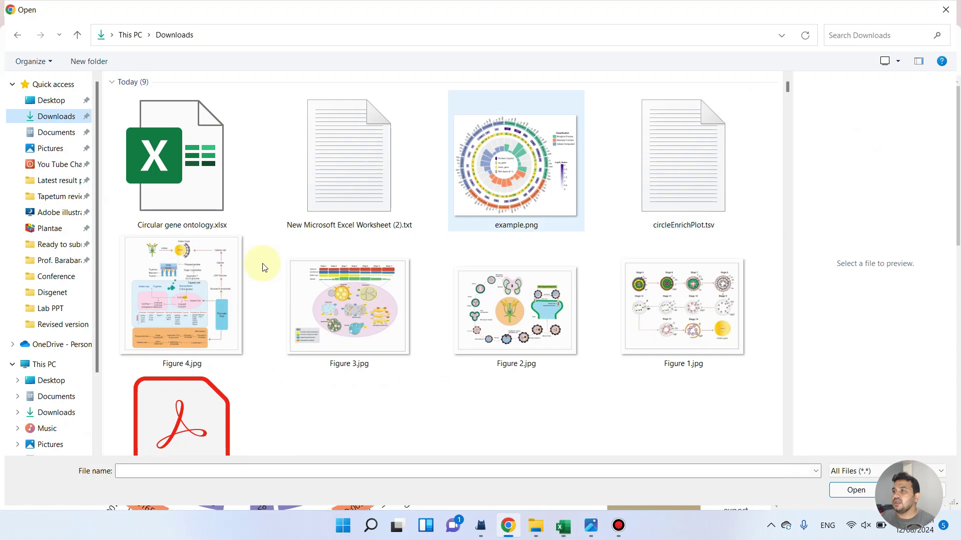
left_click(889, 10)
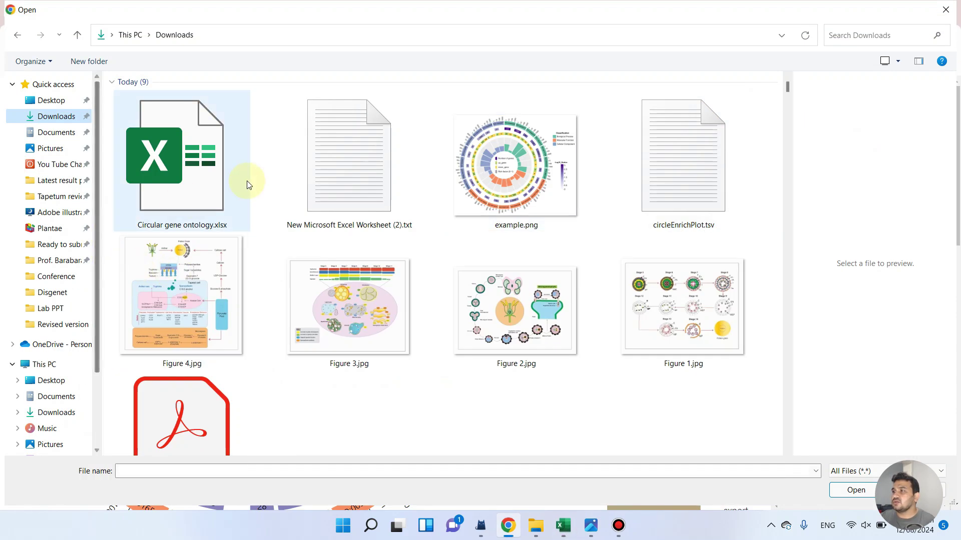
left_click(220, 167)
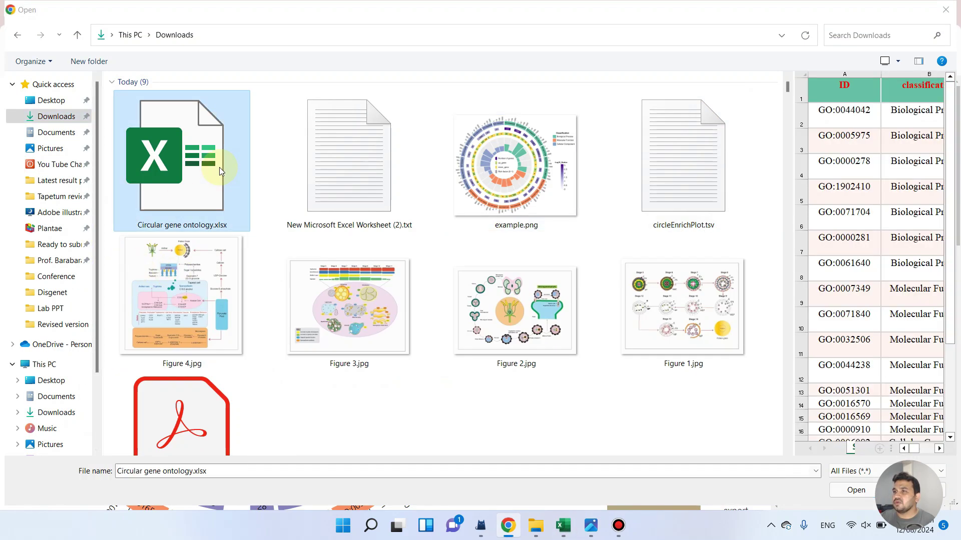
left_click(855, 490)
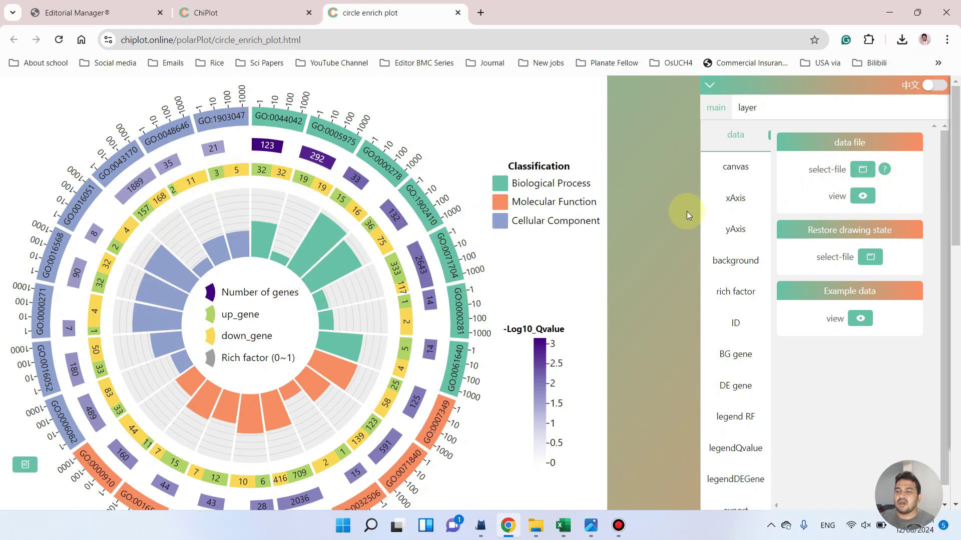
left_click(862, 196)
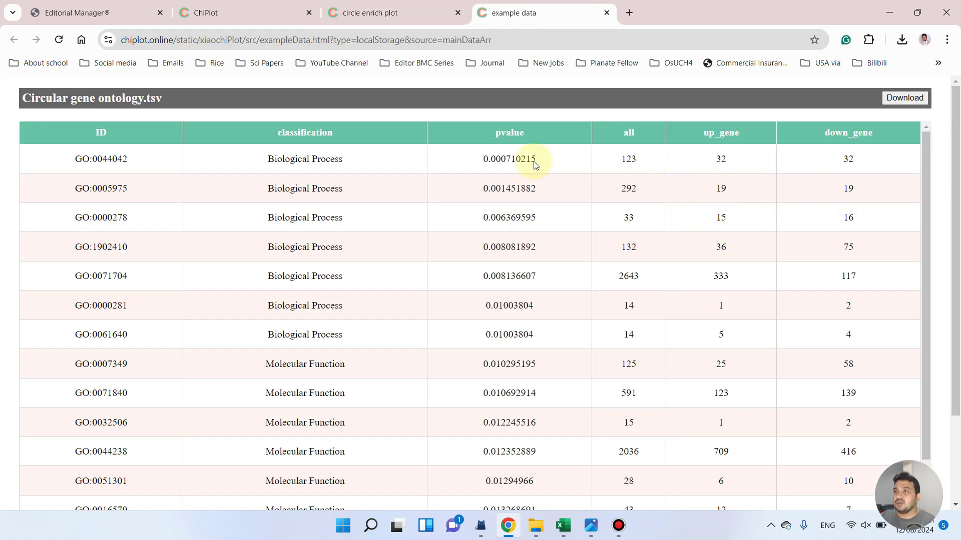
scroll(528, 138, "down", 1)
scroll(482, 209, "down", 3)
scroll(497, 234, "down", 3)
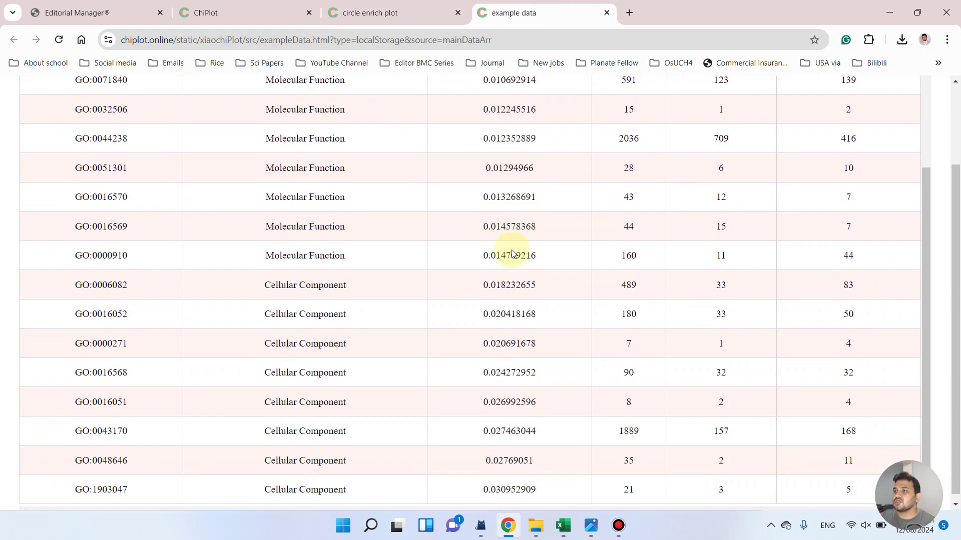
scroll(518, 259, "up", 4)
scroll(521, 245, "up", 2)
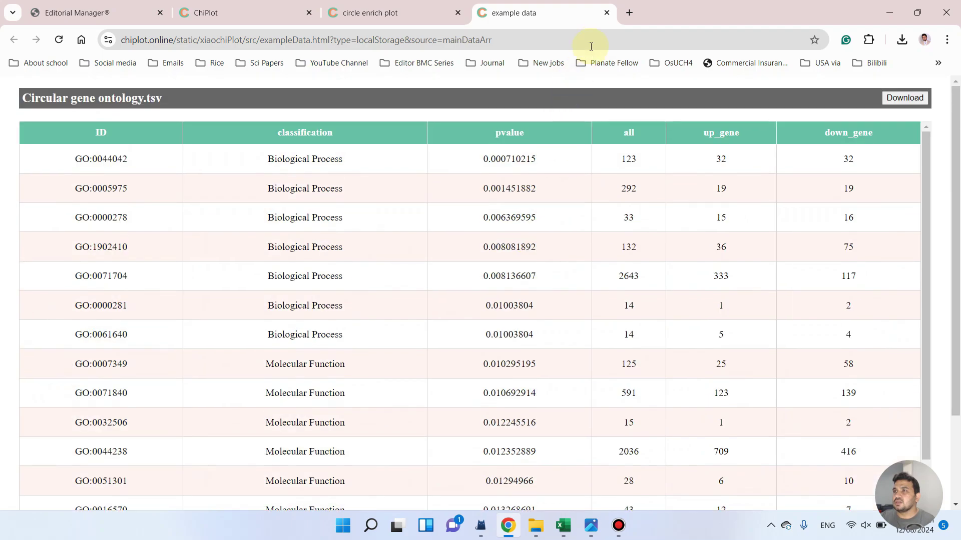
left_click(607, 13)
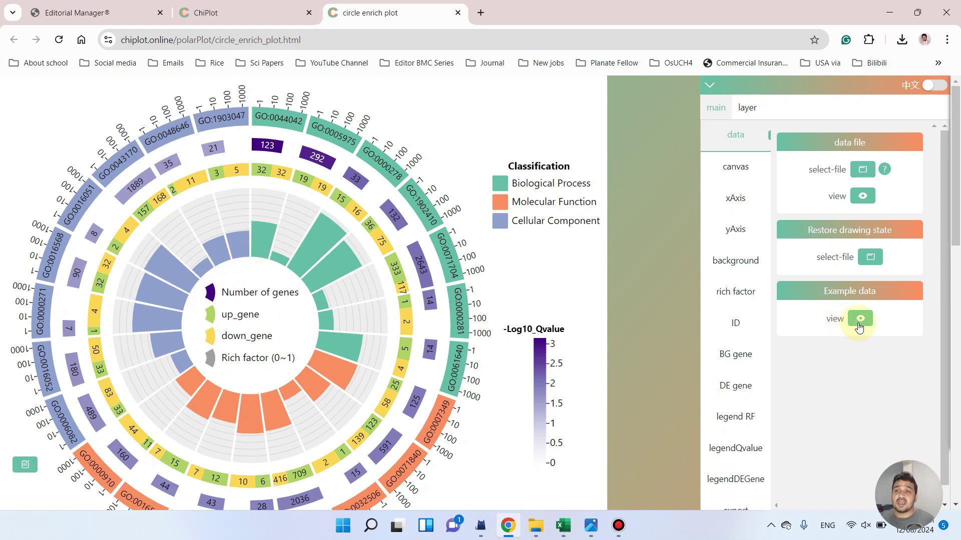
Drag the Classification legend beside the plot's top and place the -Log10_Qvalue legend beneath it
left_click(745, 175)
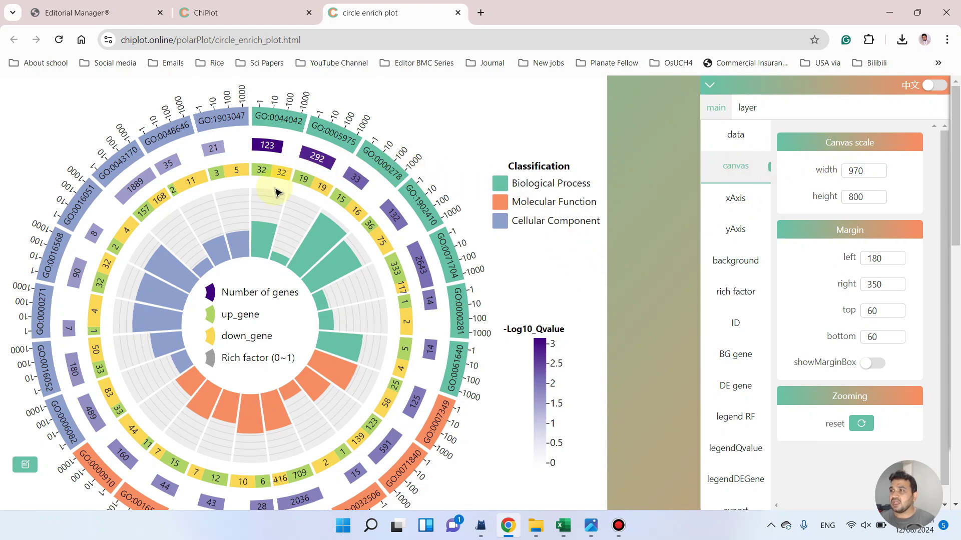
left_click_drag(583, 228, 552, 180)
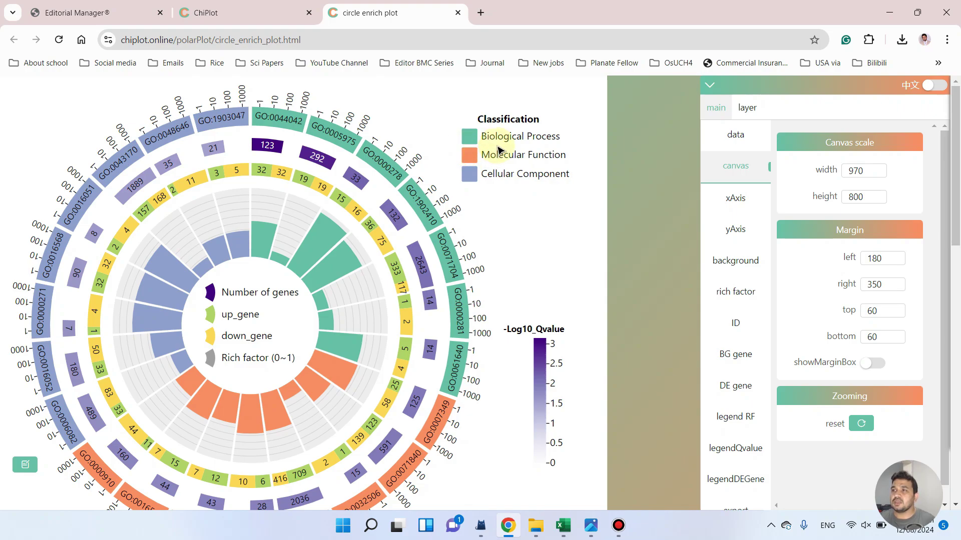
mouse_move(506, 157)
left_mouse_down()
mouse_move(69, 141)
mouse_move(570, 150)
left_mouse_up()
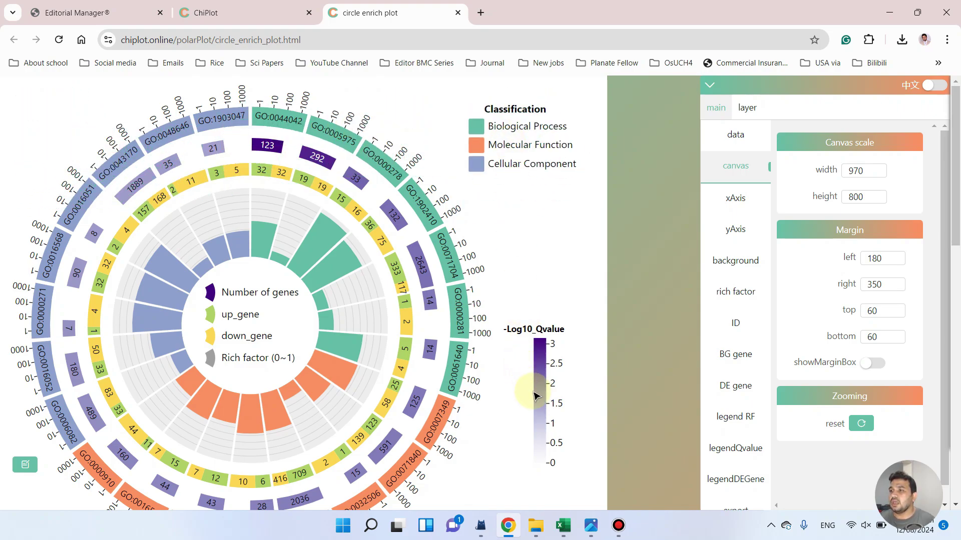
left_click_drag(545, 393, 542, 289)
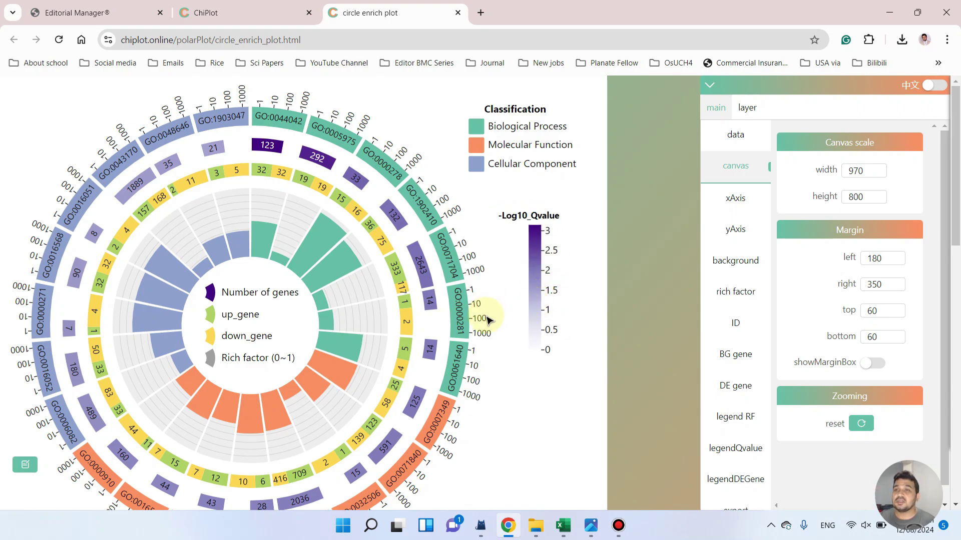
left_click(743, 202)
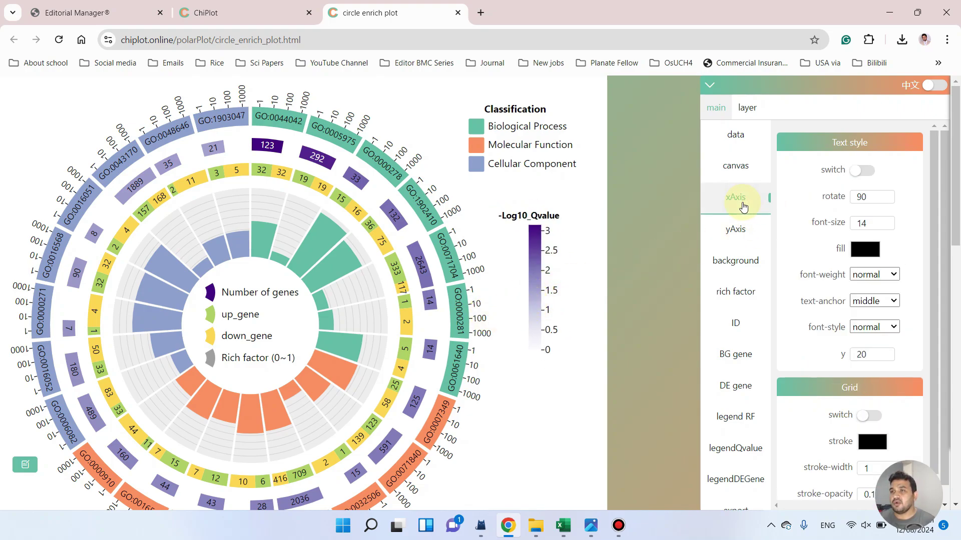
Preview a red background fill behind the rings, then switch the background fill off
left_click(741, 243)
left_click(723, 259)
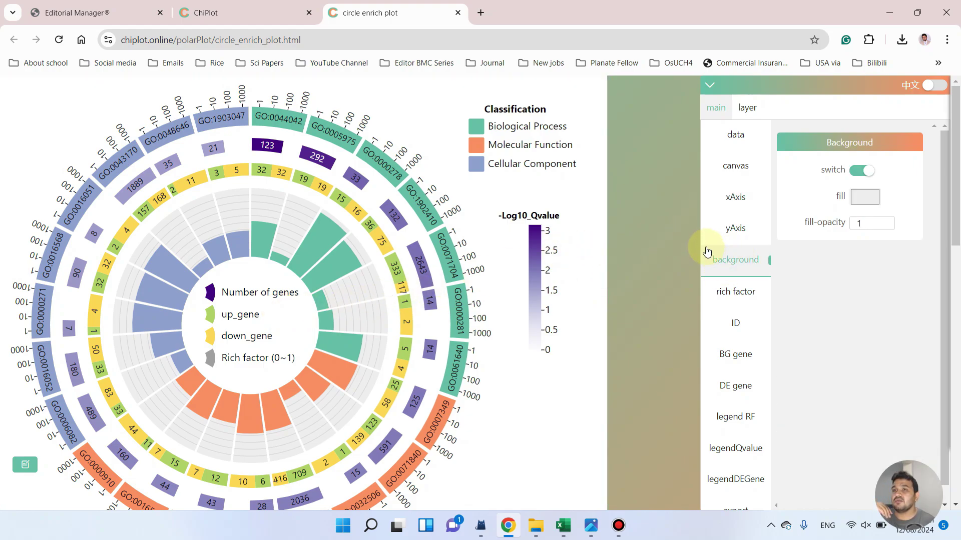
left_click(870, 202)
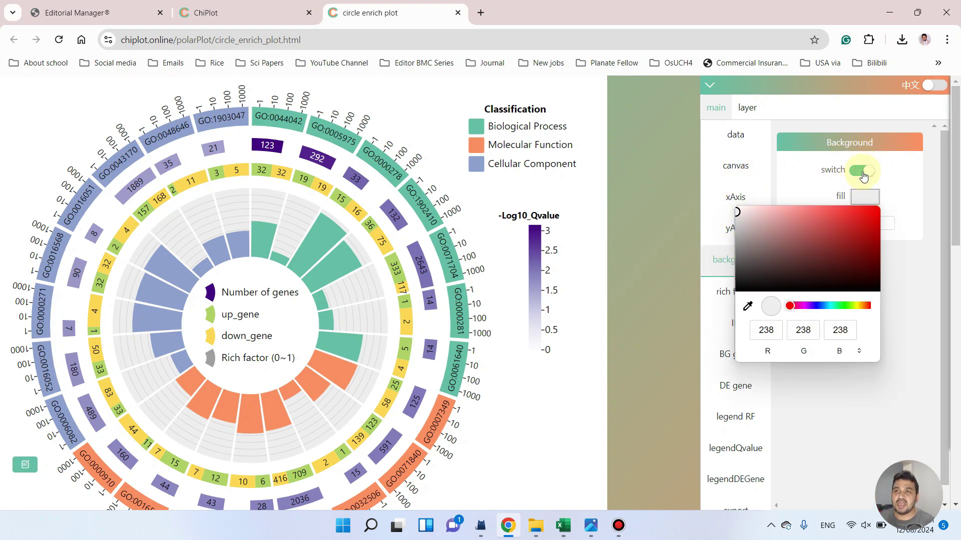
left_click(821, 215)
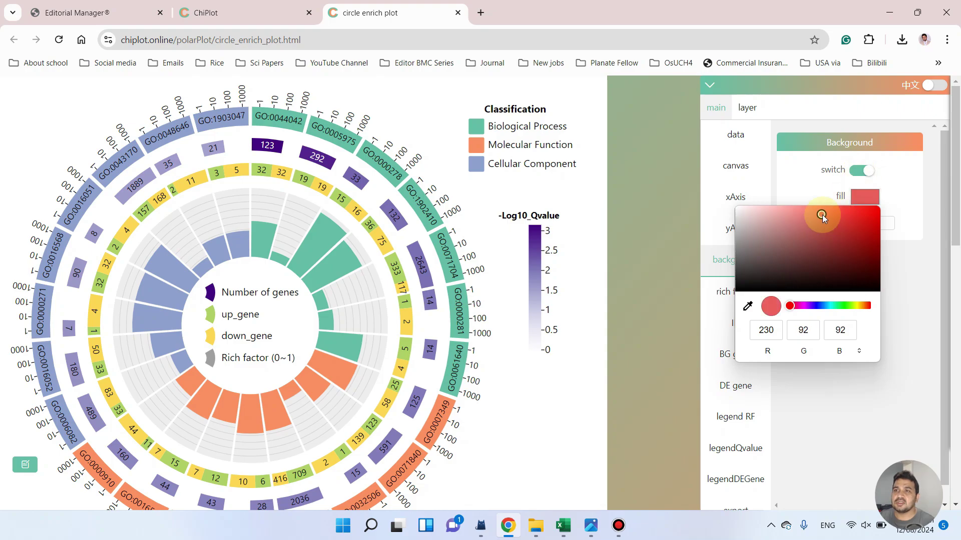
left_click(862, 173)
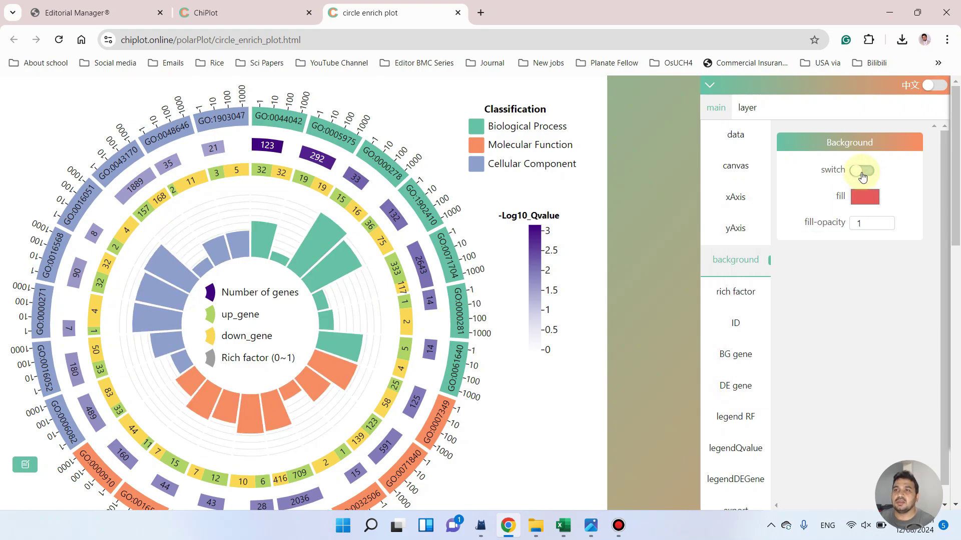
left_click(864, 175)
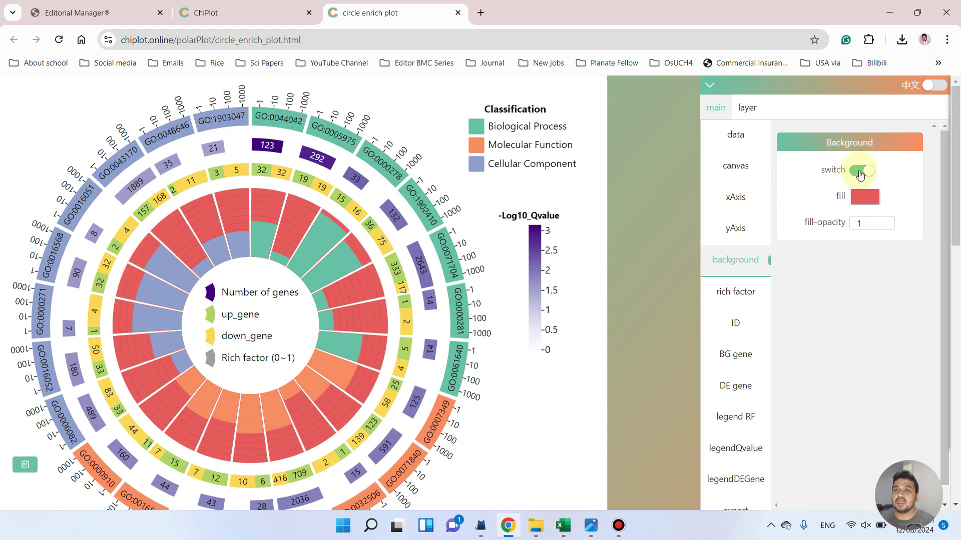
left_click(860, 172)
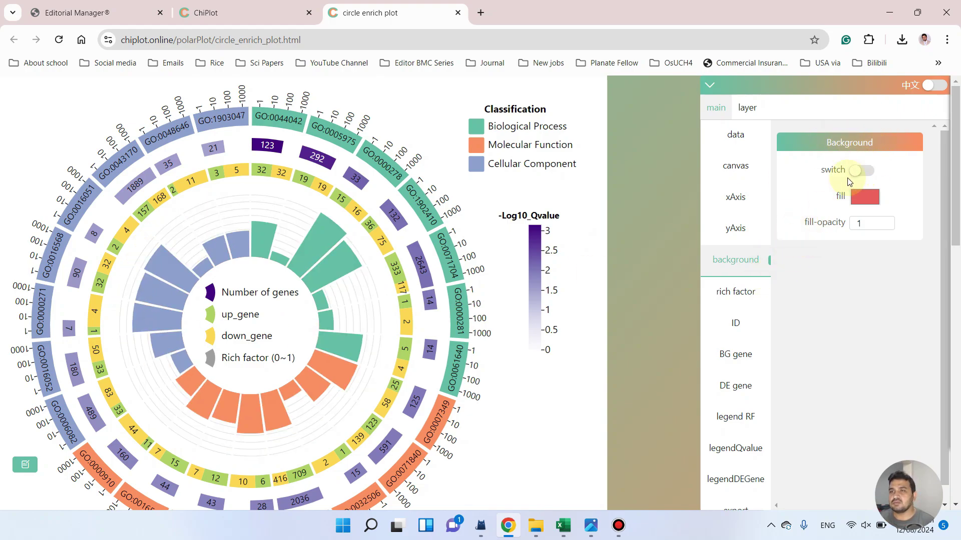
left_click(734, 295)
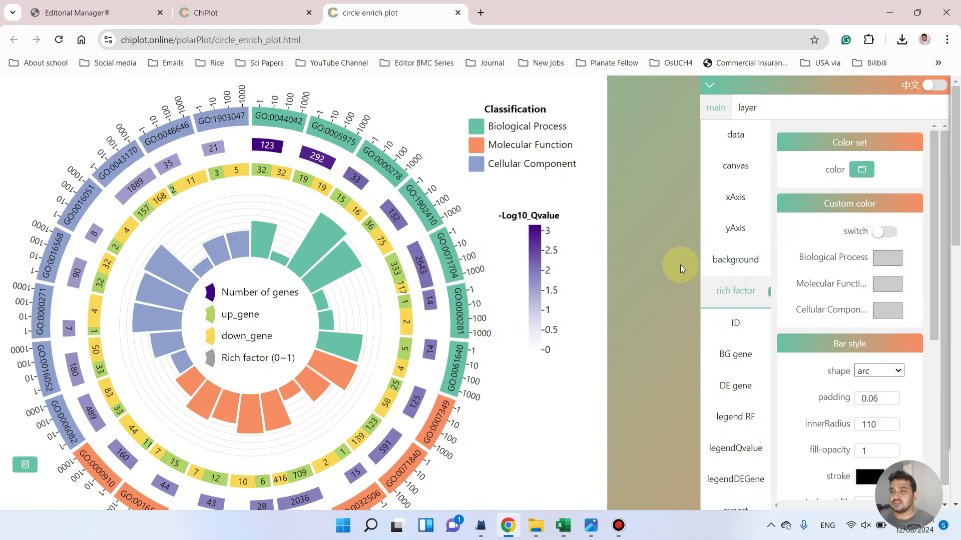
Review the ID label, background gene ring and DE gene ring settings
scroll(794, 322, "down", 3)
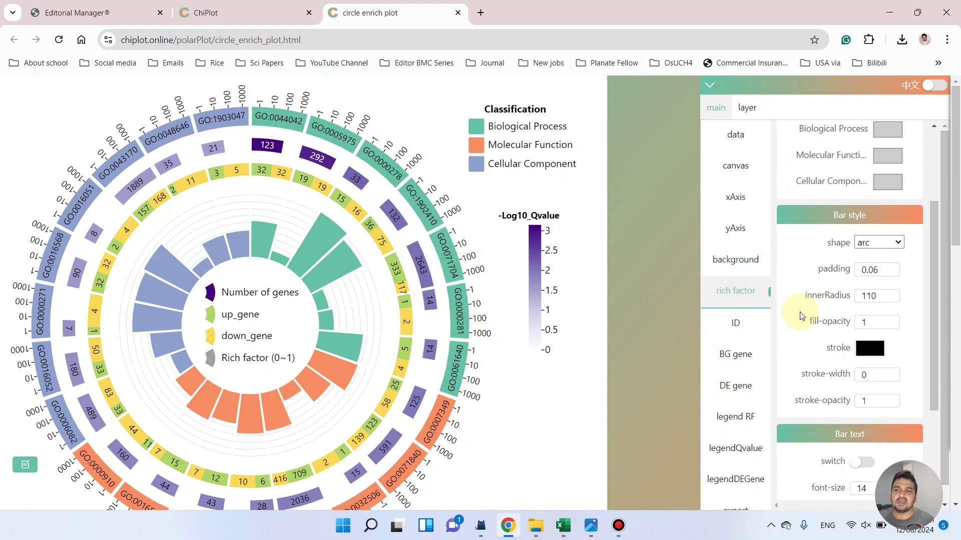
scroll(799, 324, "down", 3)
scroll(800, 324, "down", 1)
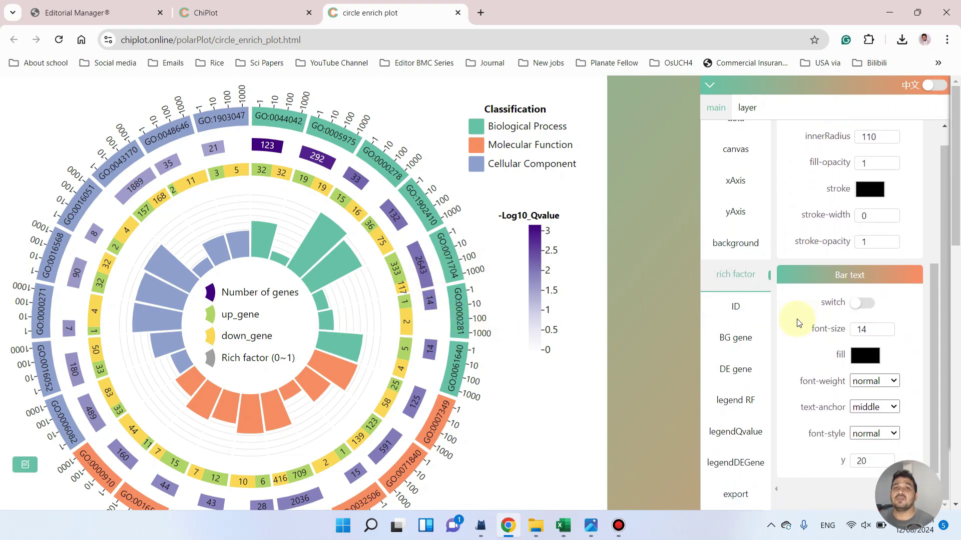
left_click(750, 309)
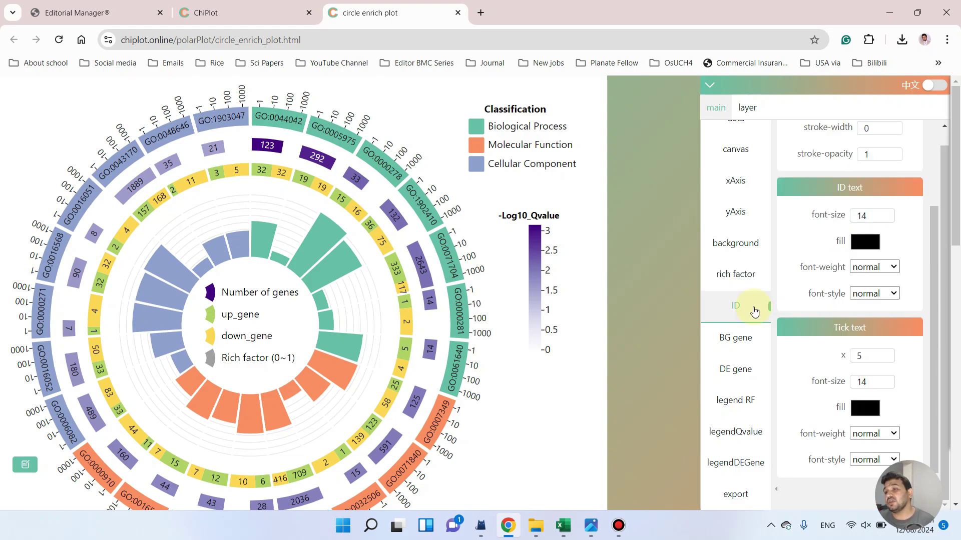
left_click(737, 351)
left_click(747, 370)
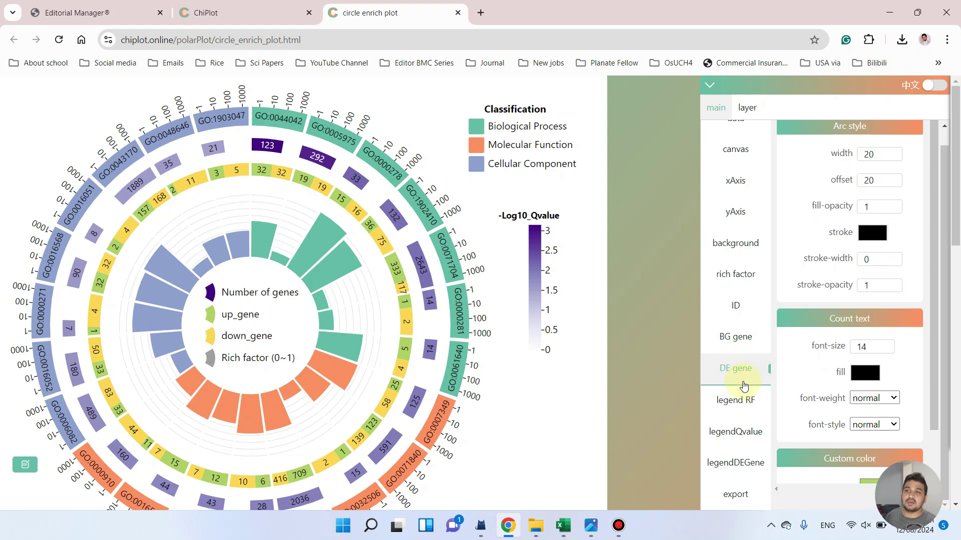
Review the rich factor and DE gene legend settings, then bring up the export options
scroll(743, 388, "down", 1)
scroll(742, 395, "down", 1)
left_click(747, 398)
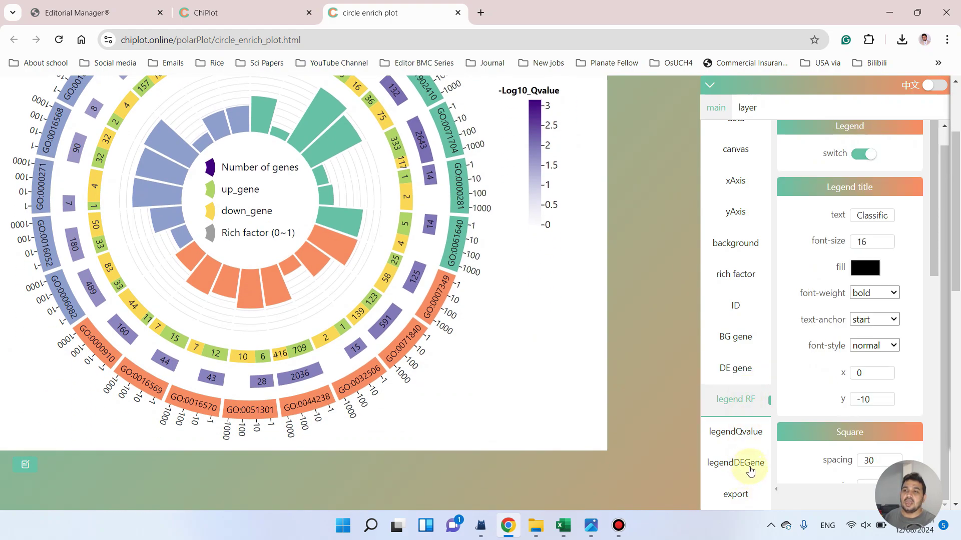
left_click(750, 463)
left_click(748, 496)
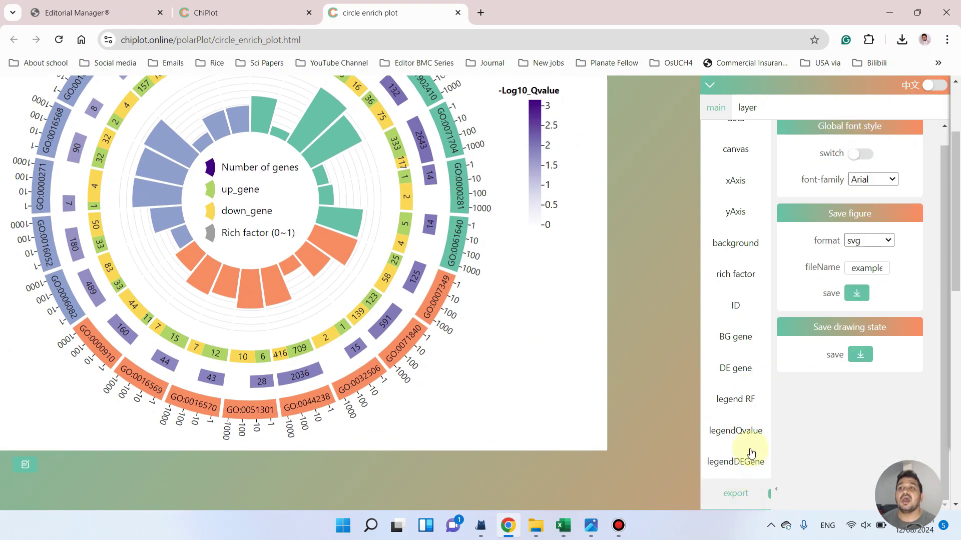
Preview Times New Roman as the global font, then turn it back off
scroll(656, 326, "up", 1)
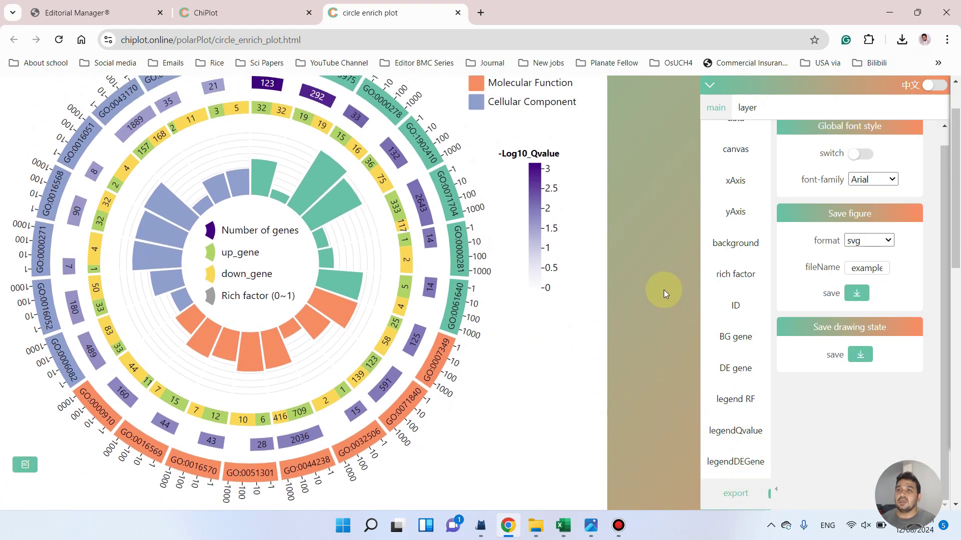
scroll(663, 289, "up", 1)
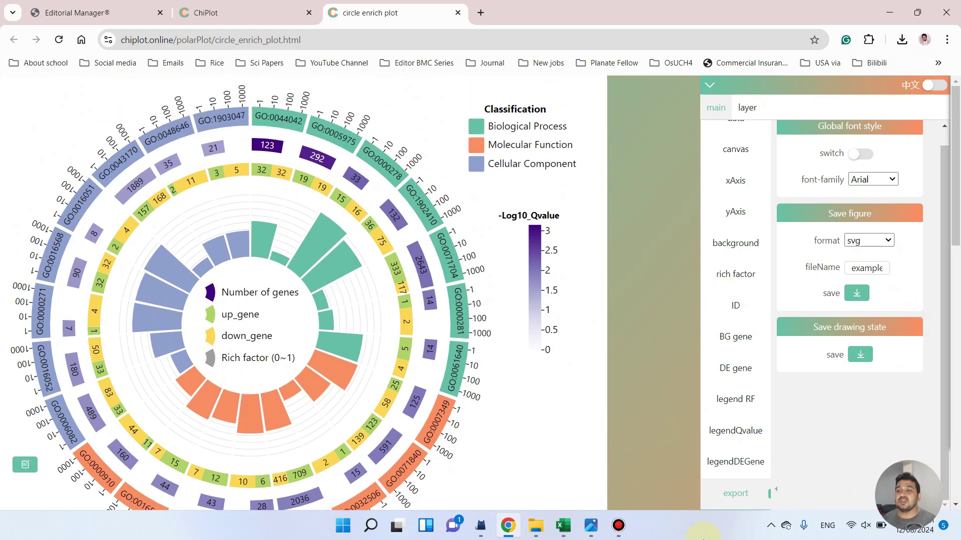
left_click(869, 180)
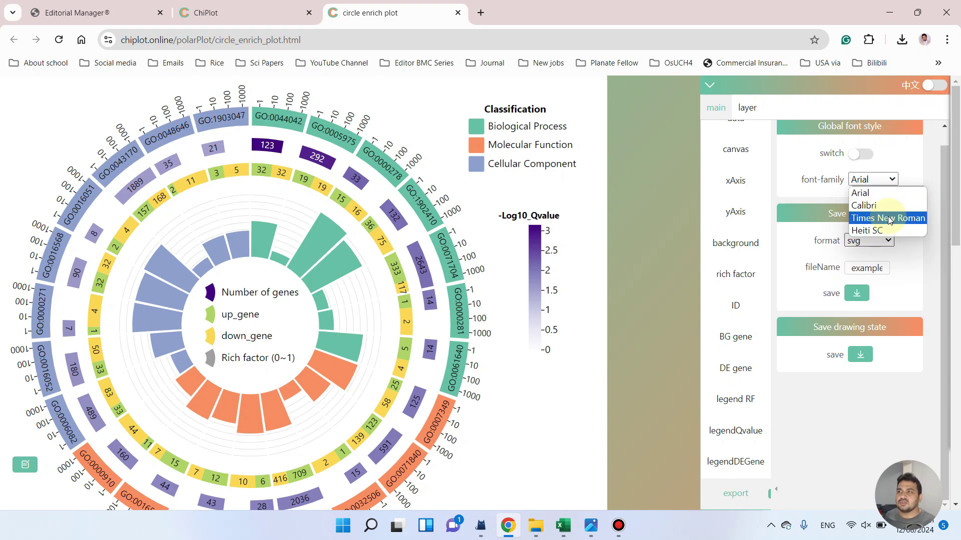
left_click(888, 218)
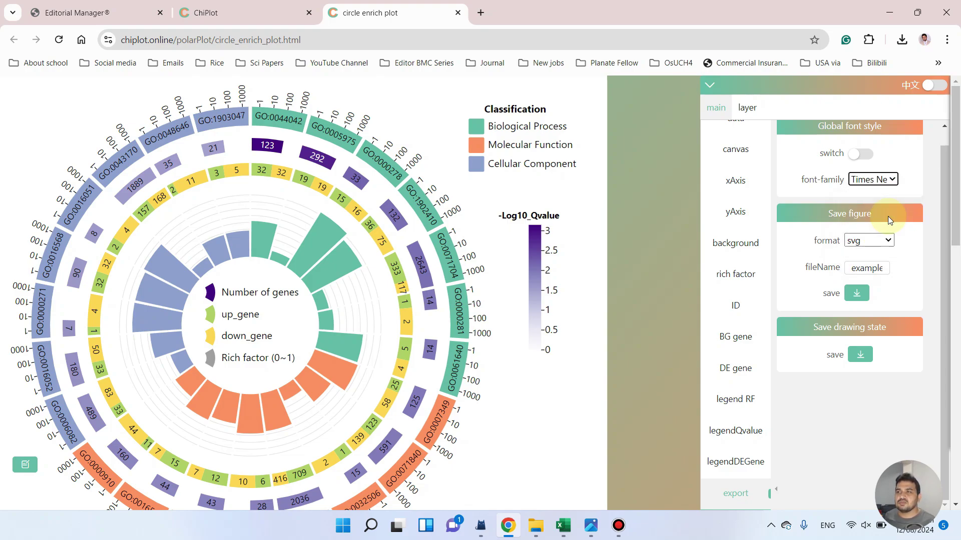
left_click(867, 159)
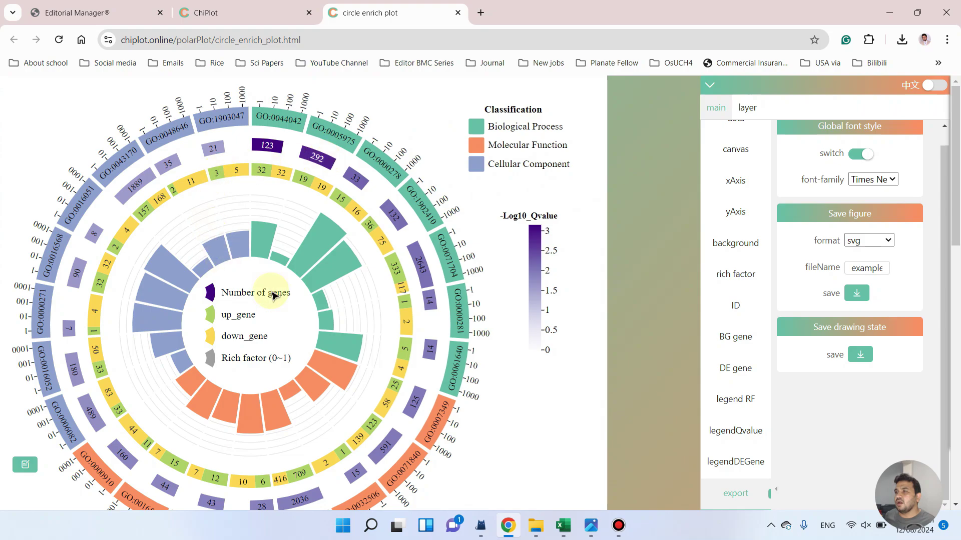
left_click(861, 158)
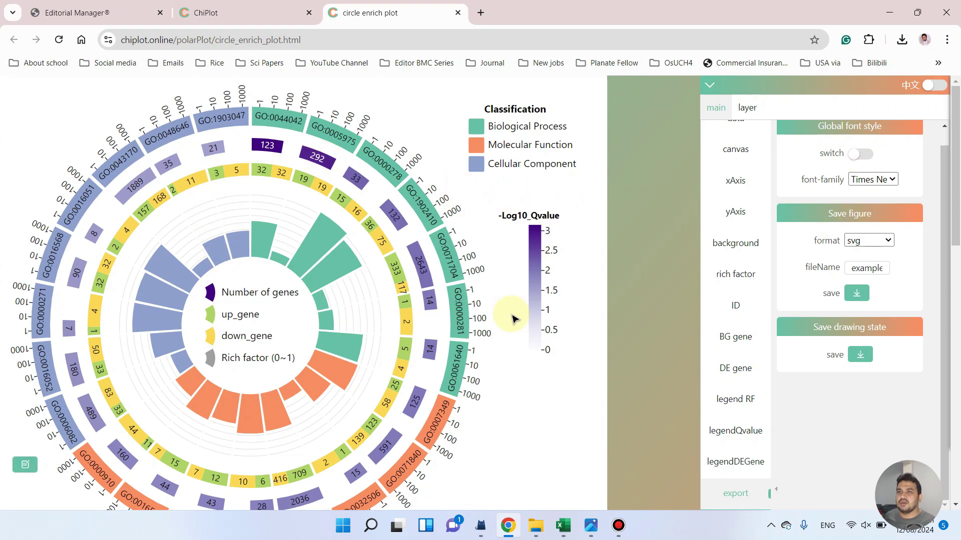
left_click(886, 240)
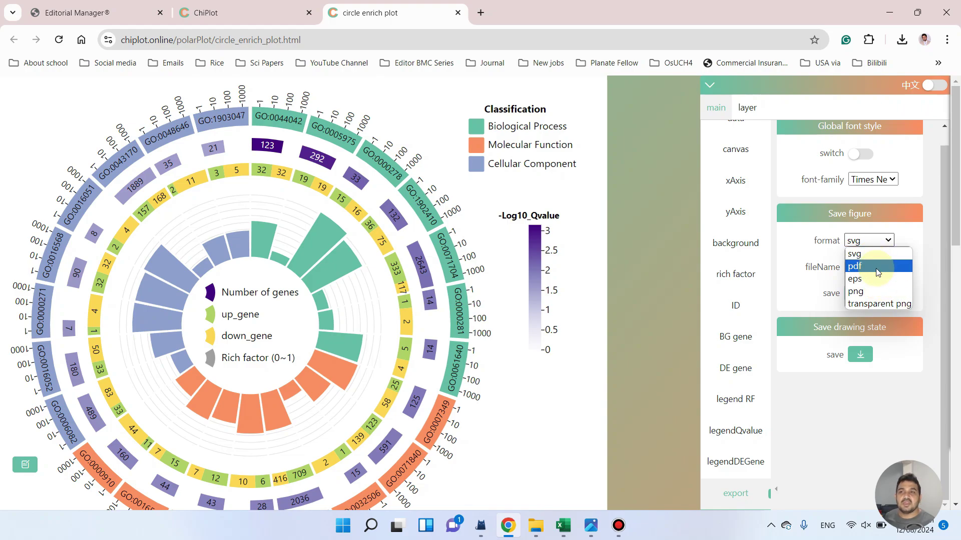
Save the figure in PDF format and download it as example.pdf
left_click(877, 273)
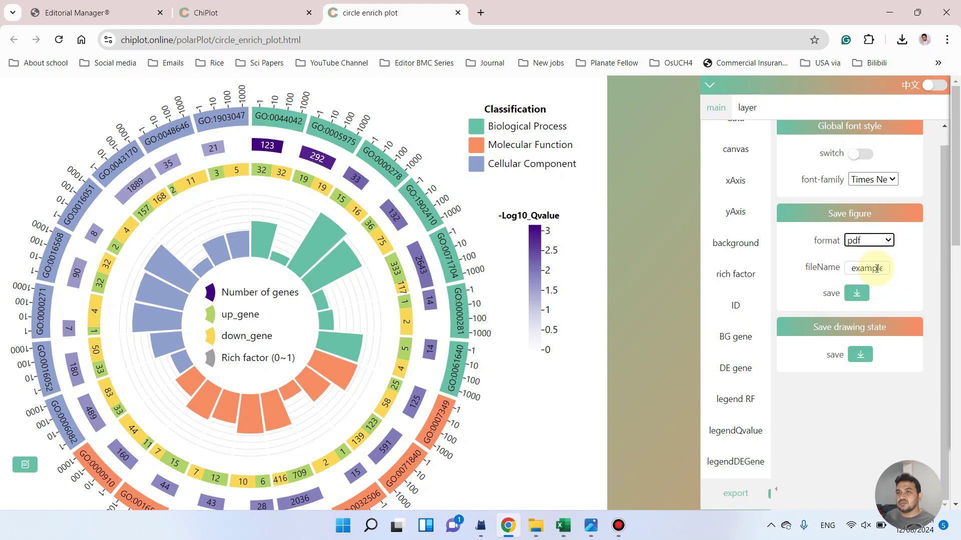
left_click(859, 295)
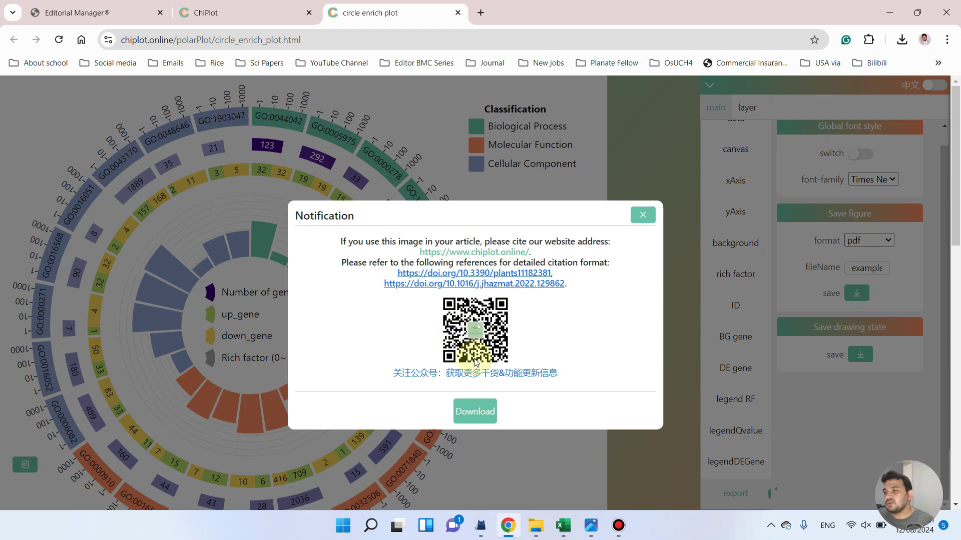
left_click(479, 414)
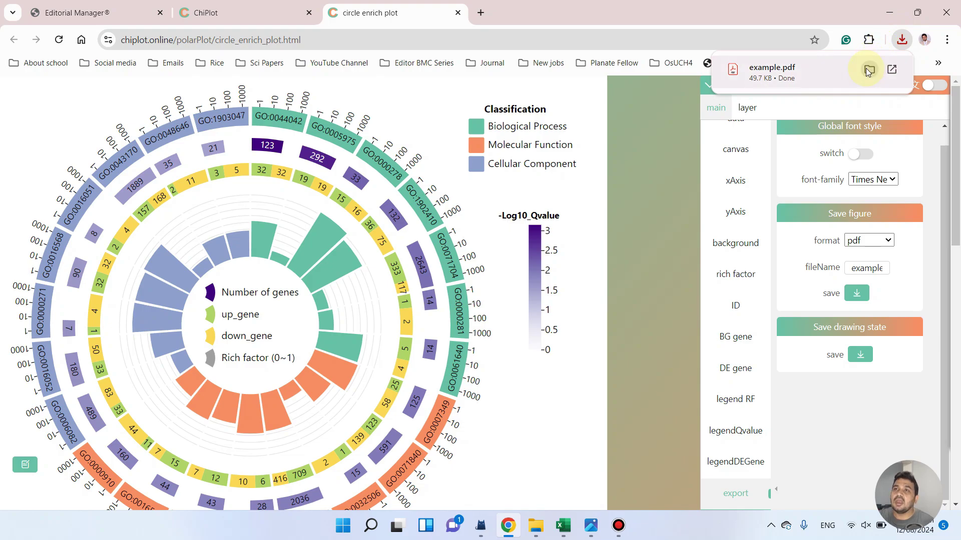
Check the downloaded example.pdf, then return to the ChiPlot home gallery
left_click(829, 71)
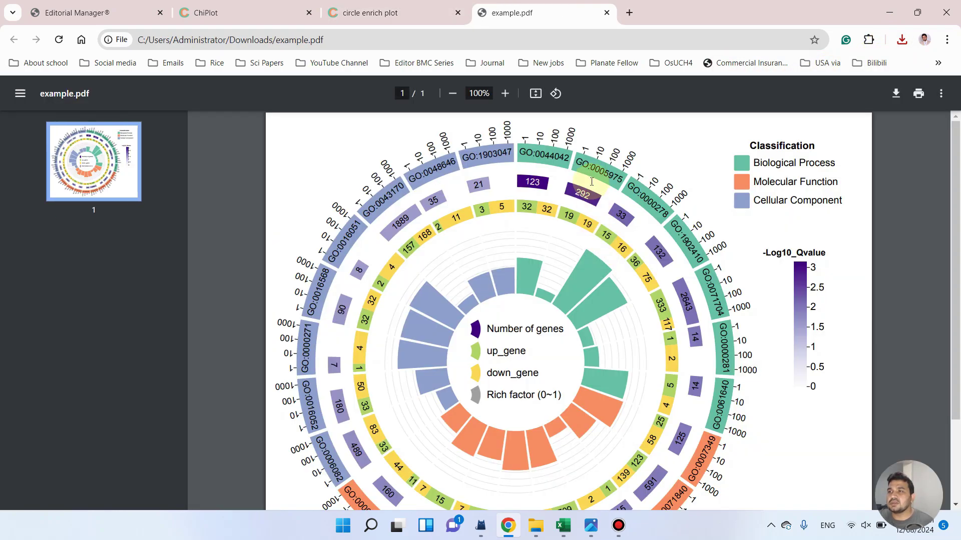
scroll(607, 244, "down", 2)
scroll(581, 267, "up", 2)
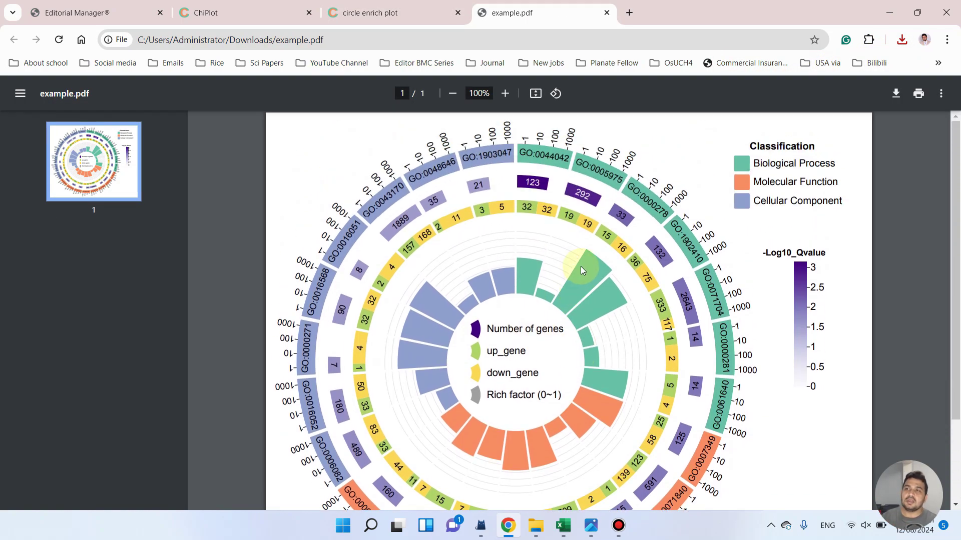
left_click(370, 13)
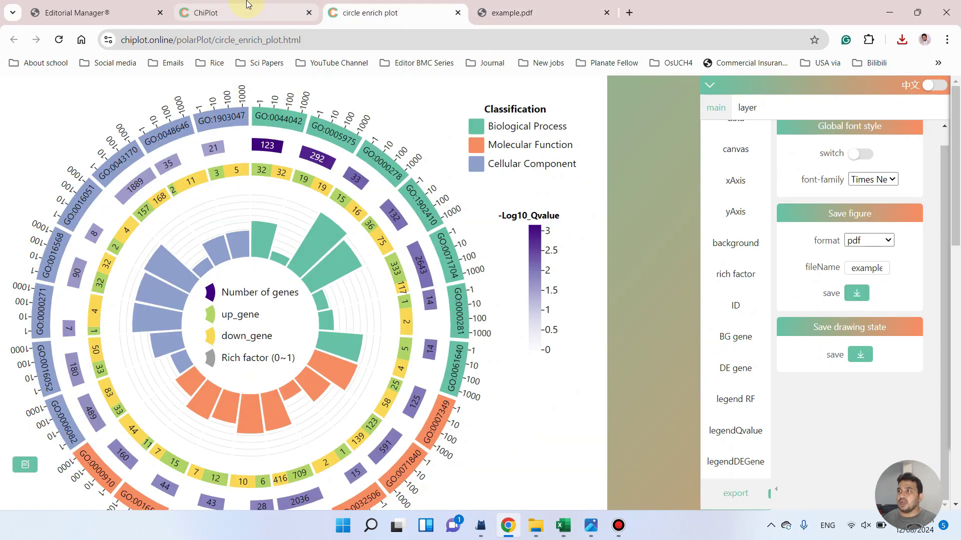
left_click(210, 12)
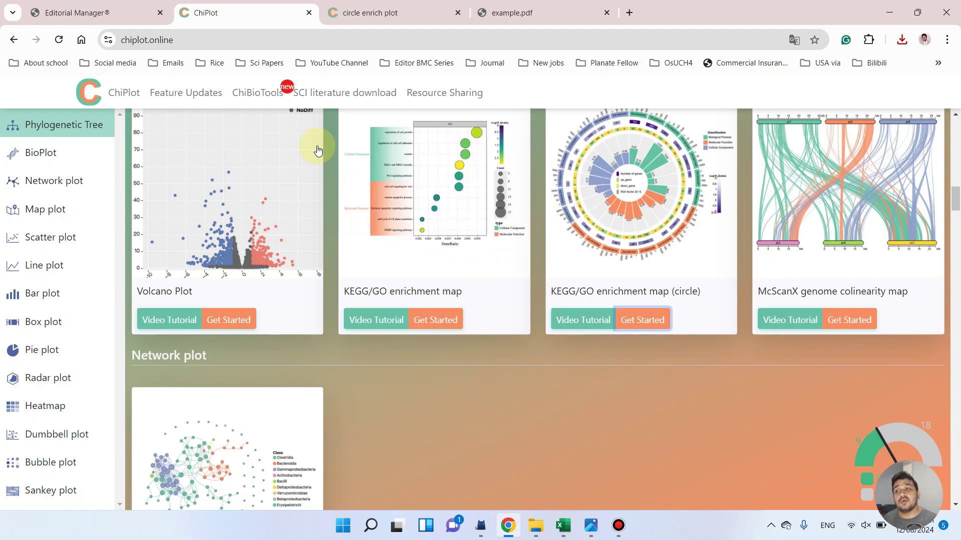
Scroll the home gallery to the circular KEGG/GO enrichment map examples
scroll(446, 405, "up", 1)
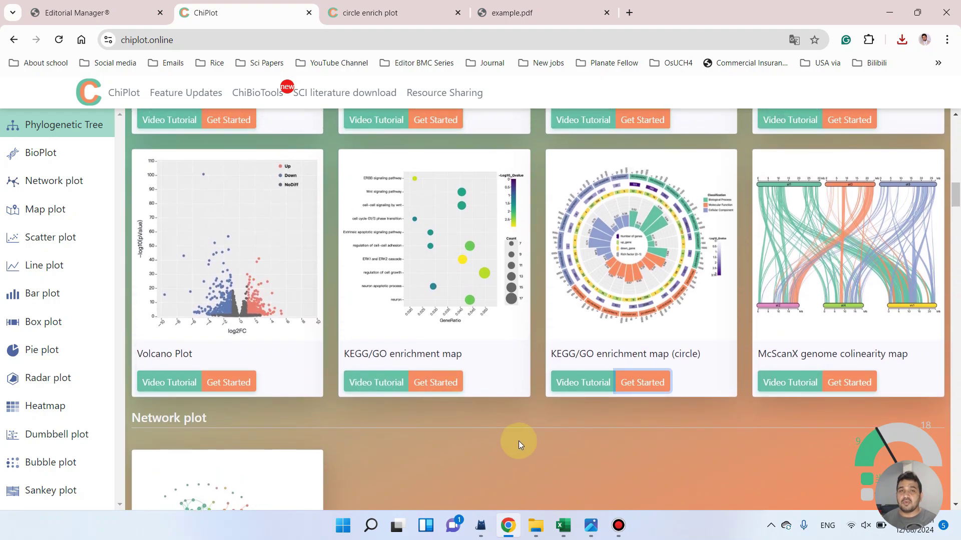